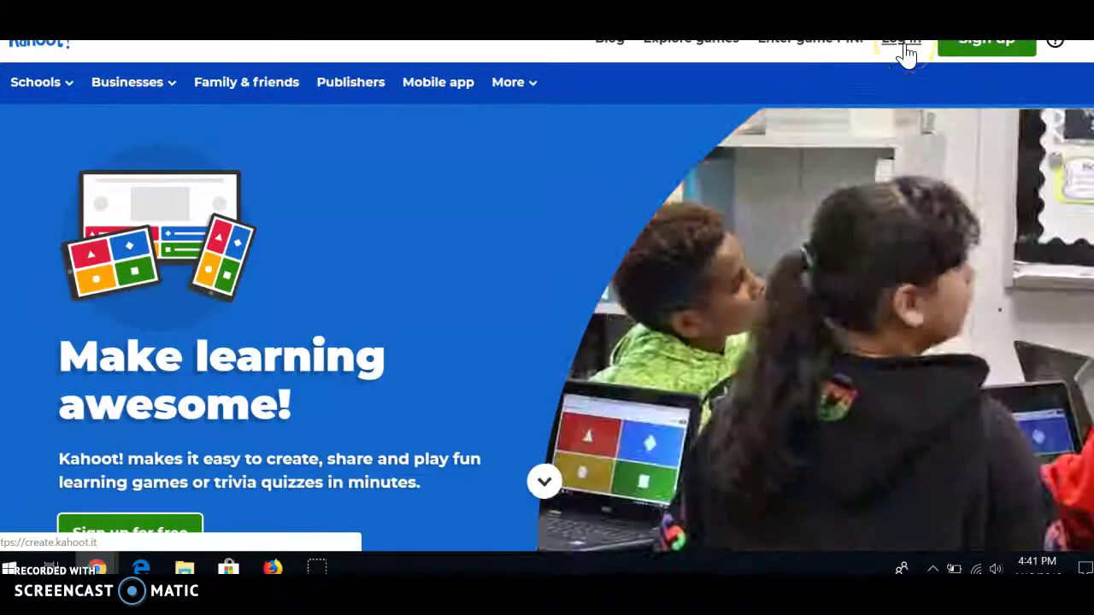
Log in to Kahoot! and start creating a new kahoot of the Quiz type
{"action": "left_click", "coordinate": [904, 44]}
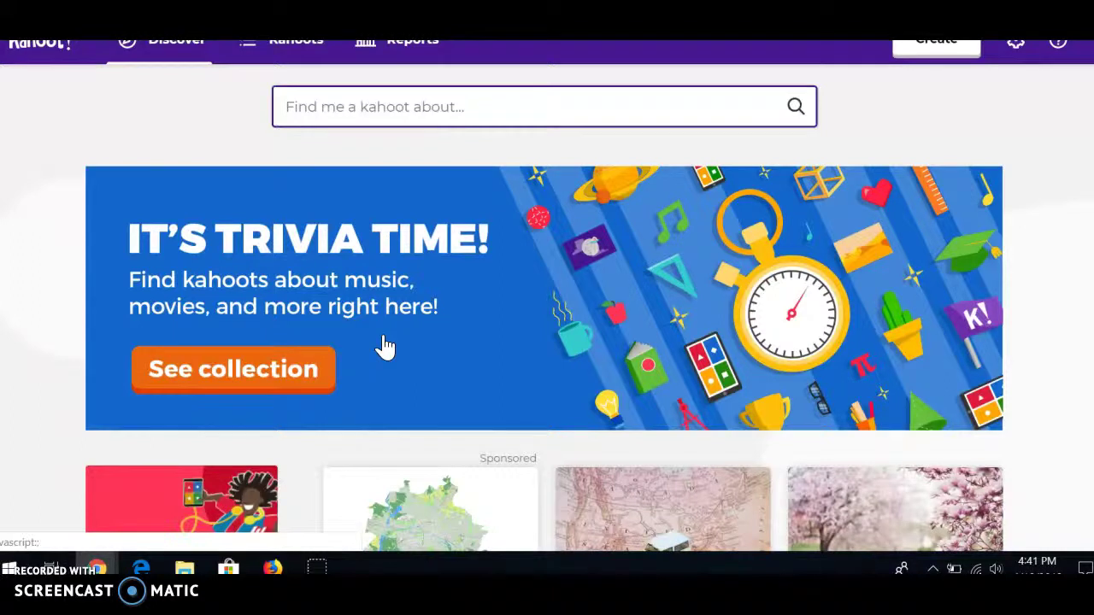
{"action": "left_click", "coordinate": [321, 115]}
{"action": "scroll", "coordinate": [321, 115], "scroll_direction": "down", "scroll_amount": 3}
{"action": "scroll", "coordinate": [321, 116], "scroll_direction": "up", "scroll_amount": 3}
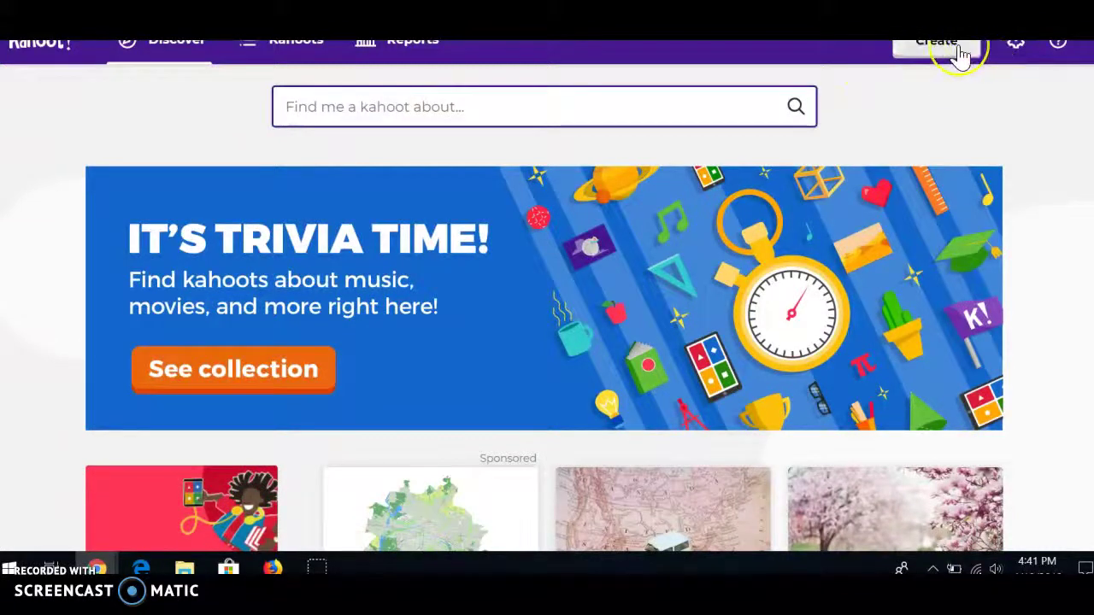
{"action": "left_click", "coordinate": [961, 53]}
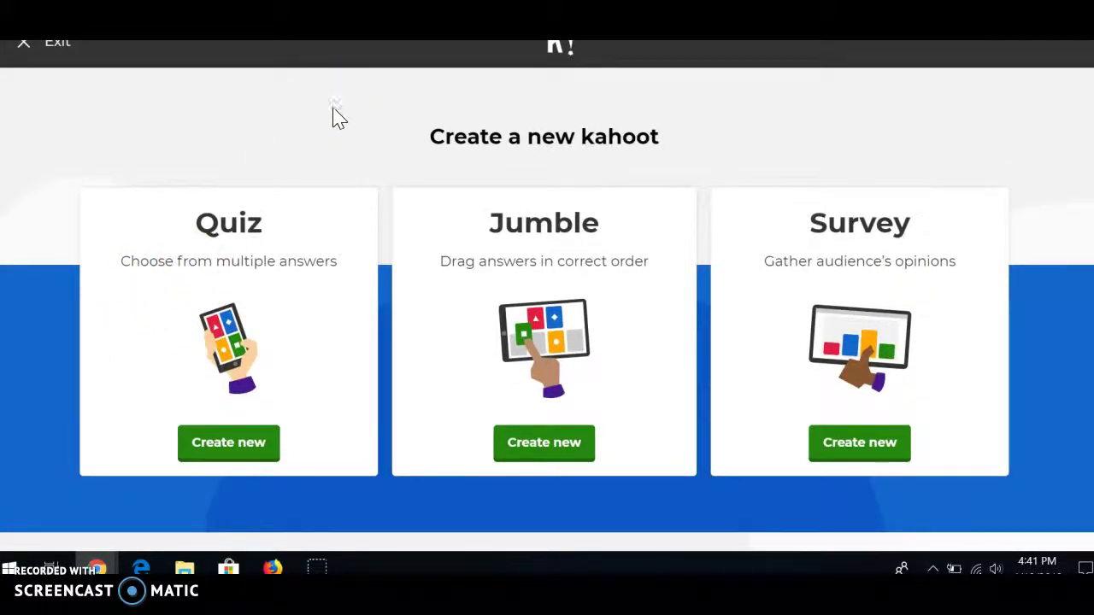
{"action": "left_click", "coordinate": [216, 448]}
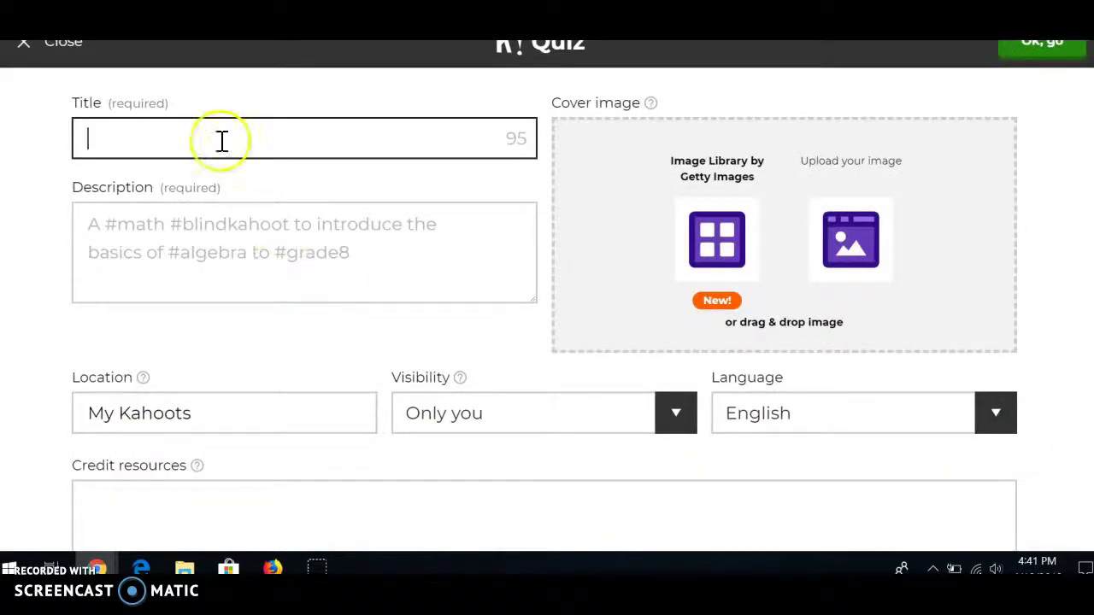
Title the quiz "Animals" and describe it as "Learning your animals k-5 #animals"
{"action": "type", "text": "Animals"}
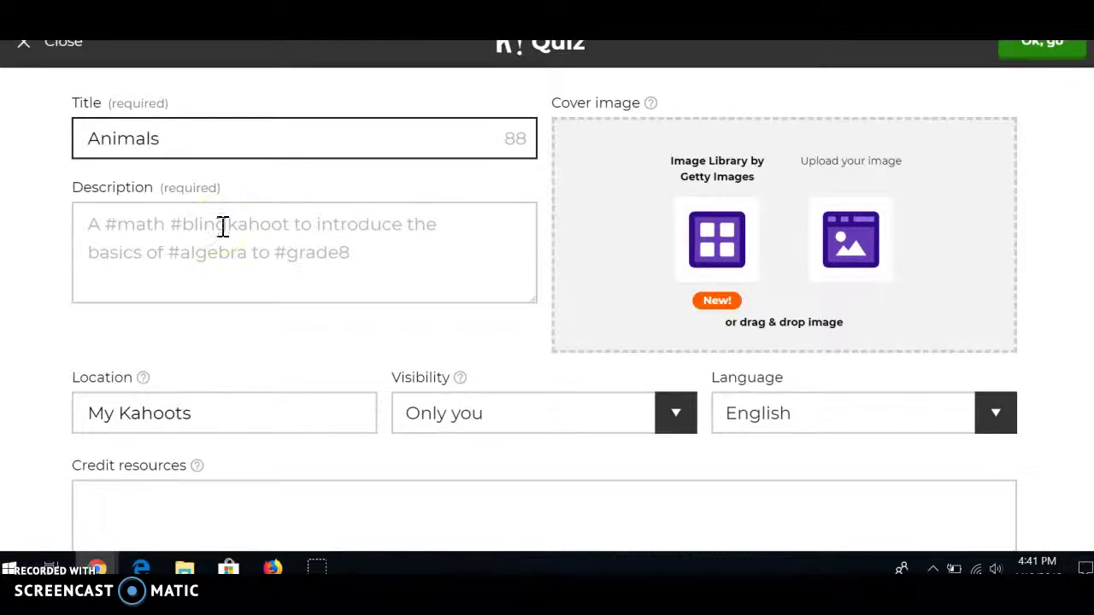
{"action": "left_click", "coordinate": [222, 227]}
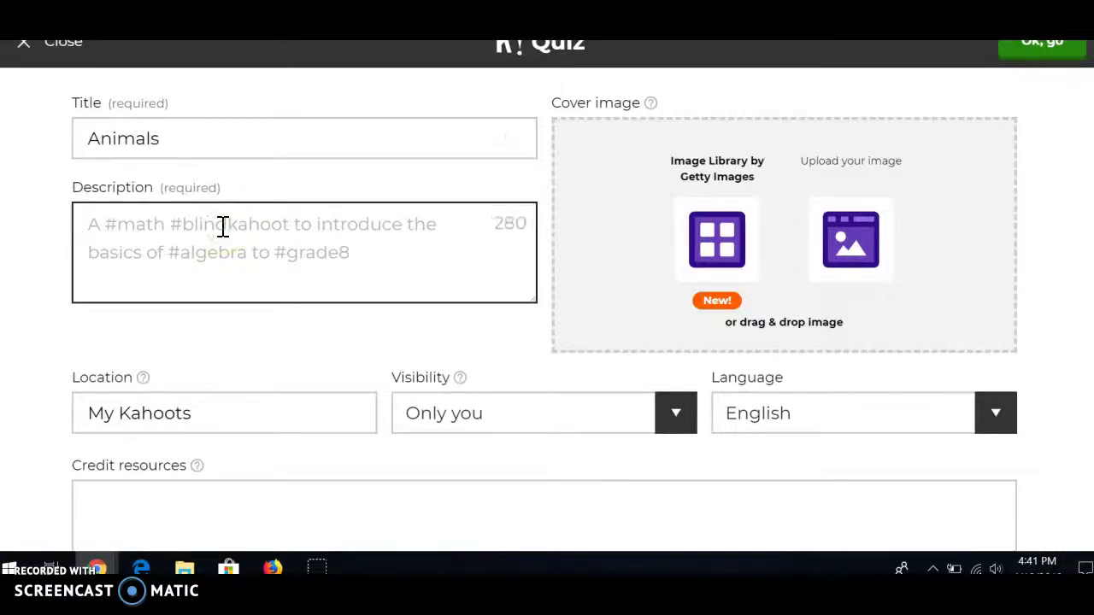
{"action": "type", "text": "Le"}
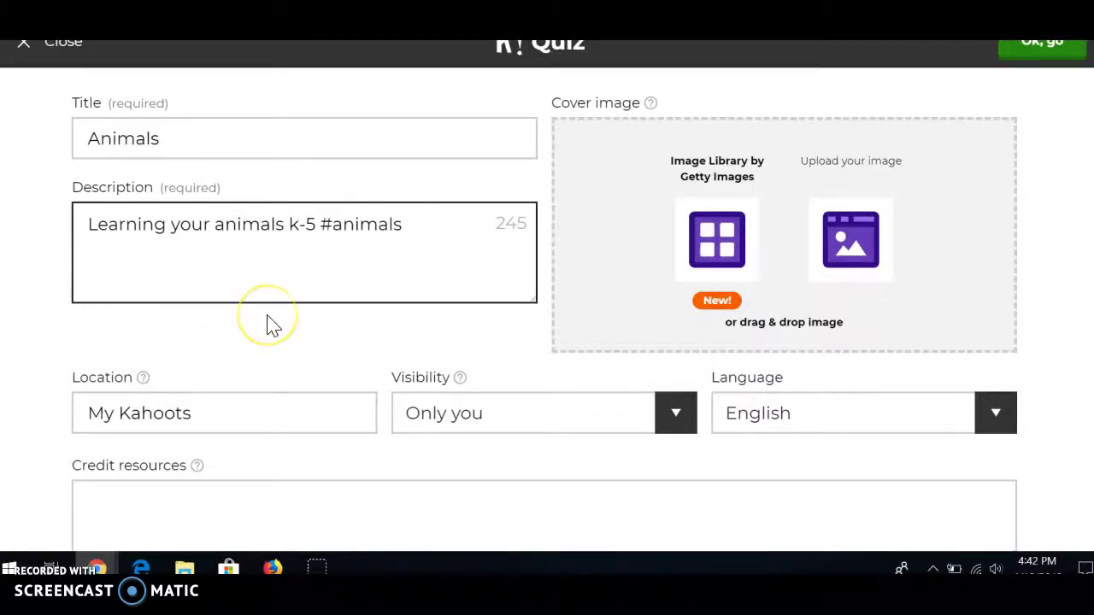
Set the quiz's visibility to Everyone, with English as its language
{"action": "scroll", "coordinate": [272, 326], "scroll_direction": "down", "scroll_amount": 2}
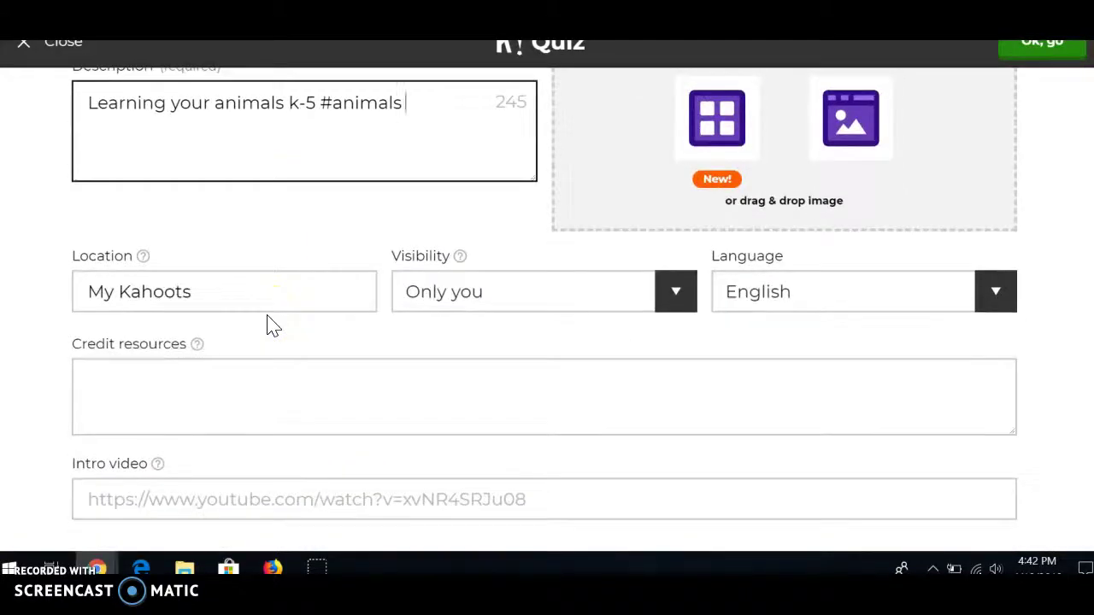
{"action": "left_click", "coordinate": [681, 297]}
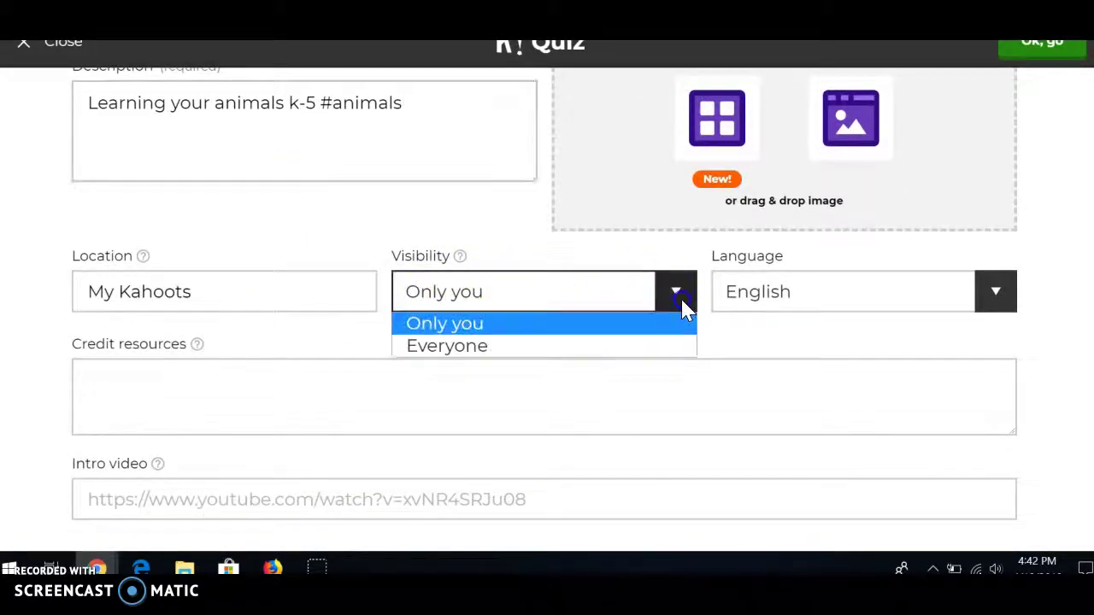
{"action": "left_click", "coordinate": [654, 345]}
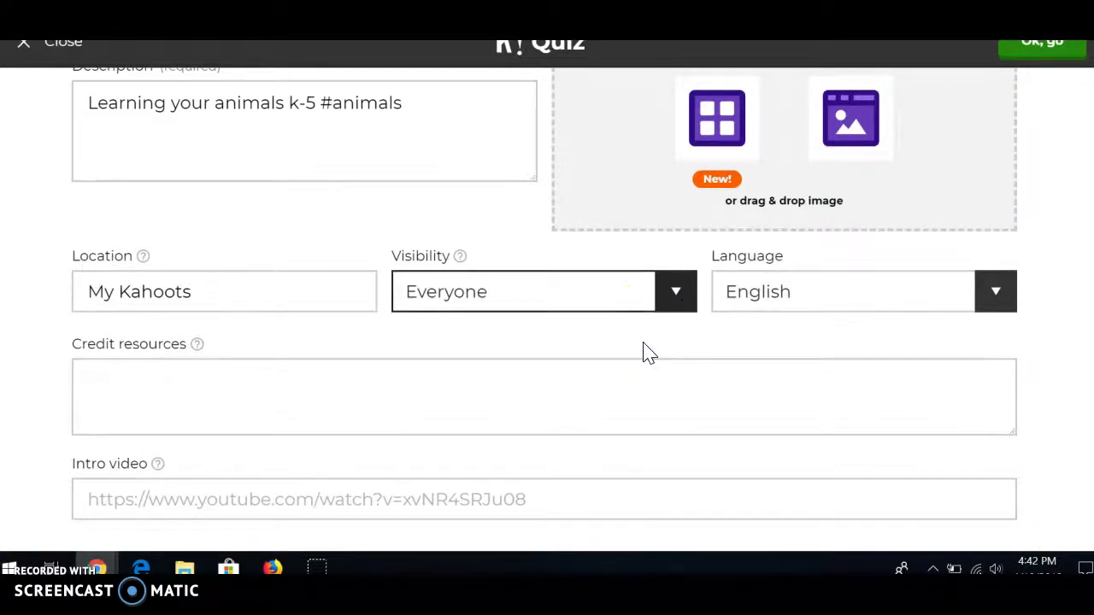
{"action": "scroll", "coordinate": [648, 353], "scroll_direction": "up", "scroll_amount": 1}
{"action": "left_click", "coordinate": [999, 319]}
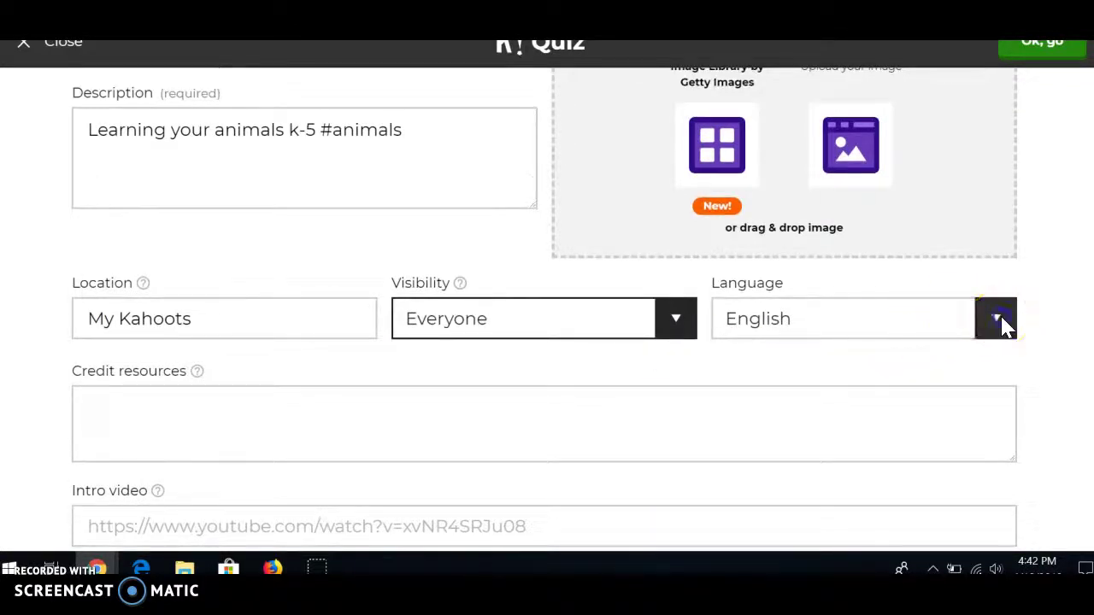
{"action": "left_click", "coordinate": [999, 319]}
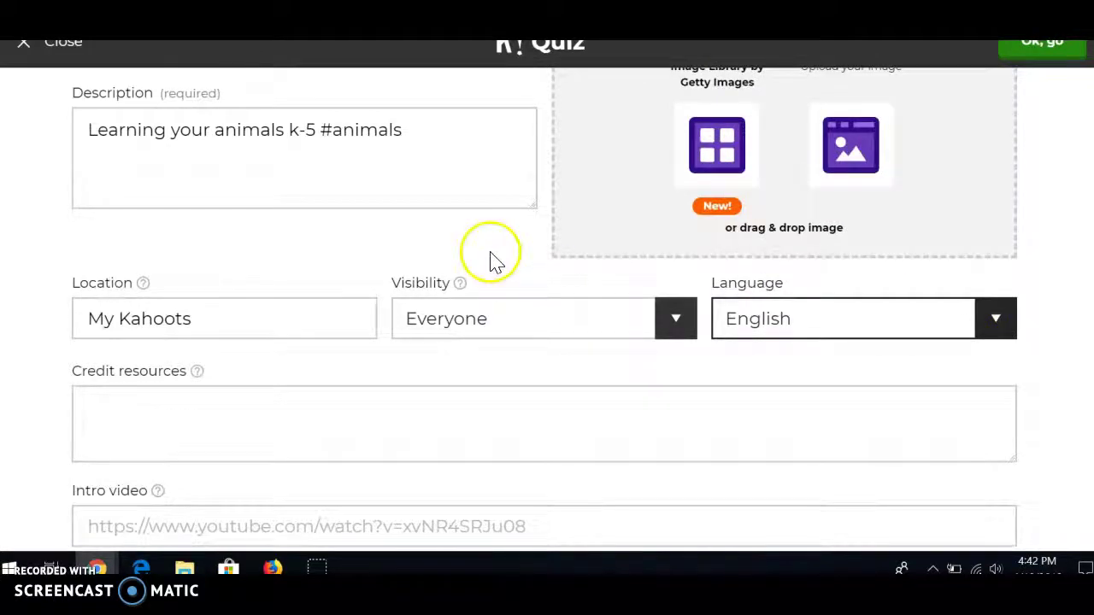
Use the three young orangutans picture from the image library's Animals category as the cover image and confirm the quiz details
{"action": "scroll", "coordinate": [492, 256], "scroll_direction": "up", "scroll_amount": 3}
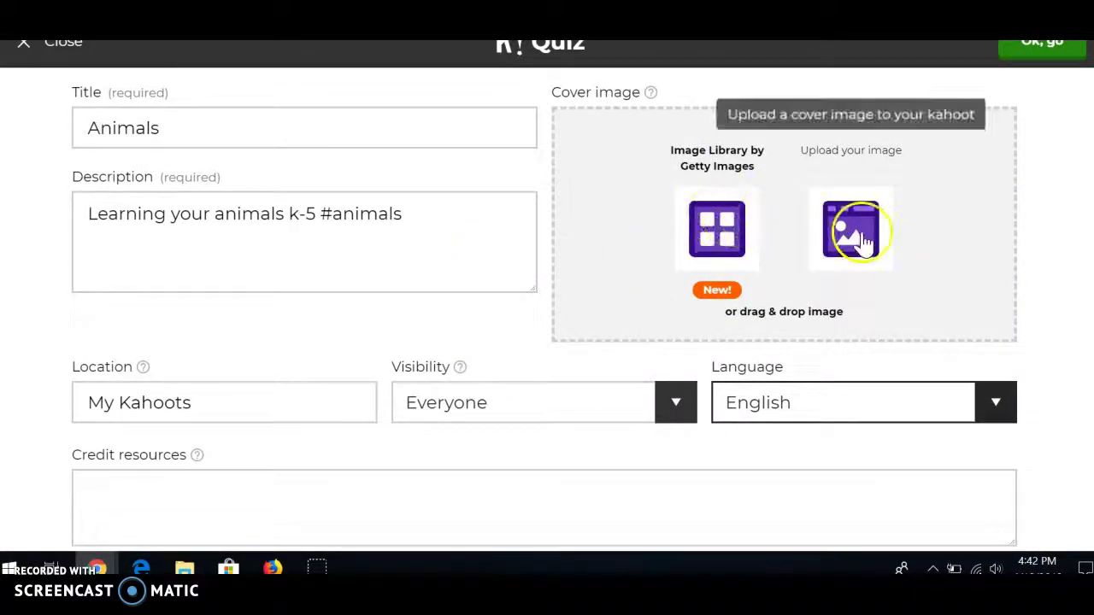
{"action": "left_click", "coordinate": [735, 243]}
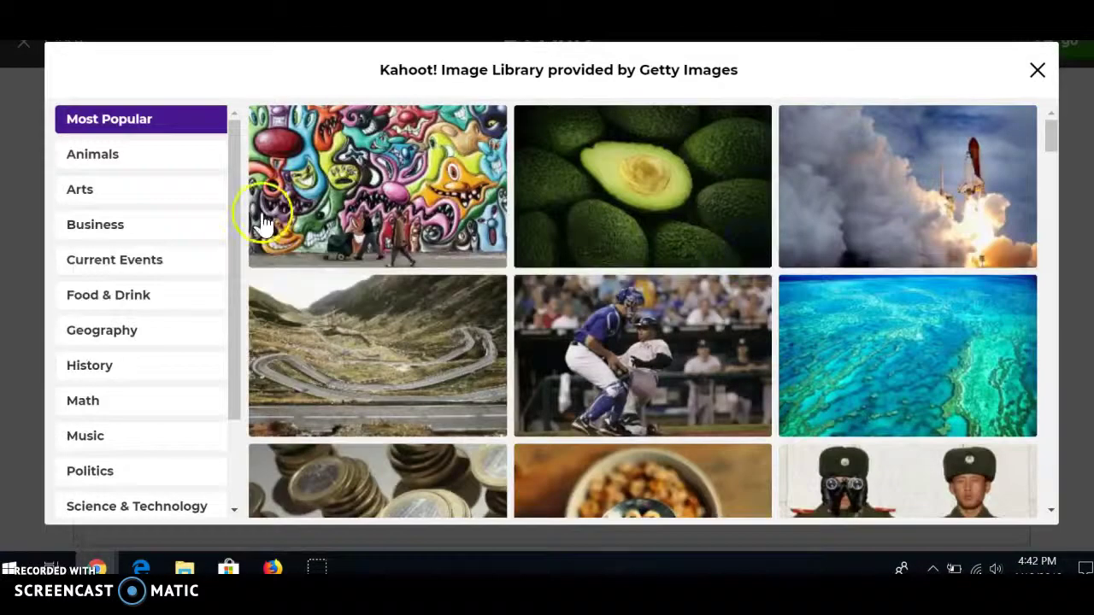
{"action": "left_click", "coordinate": [175, 162]}
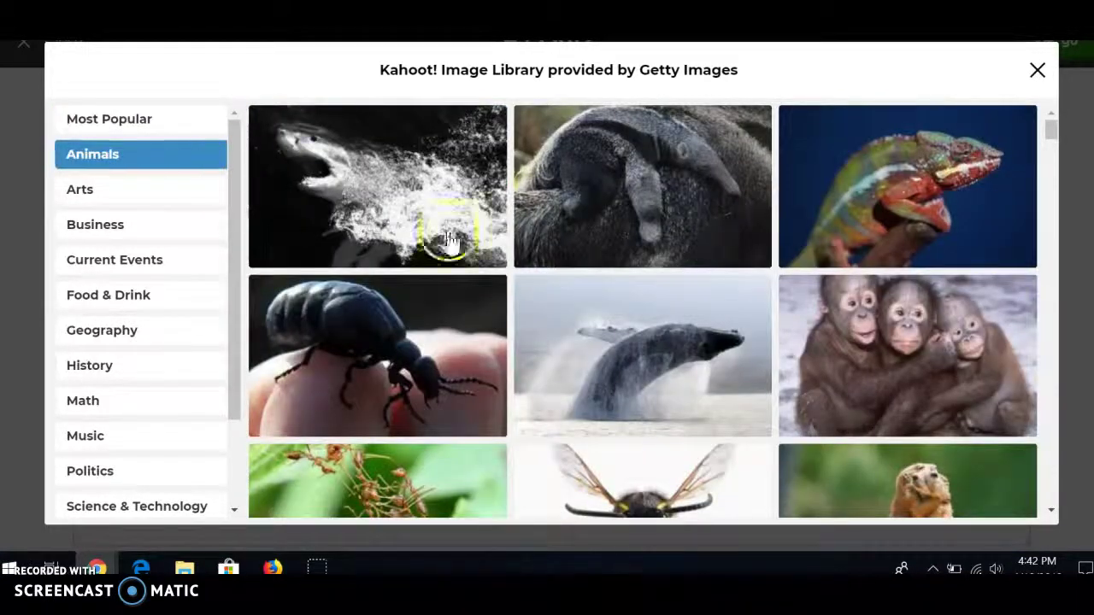
{"action": "scroll", "coordinate": [706, 298], "scroll_direction": "down", "scroll_amount": 1}
{"action": "left_click", "coordinate": [945, 280]}
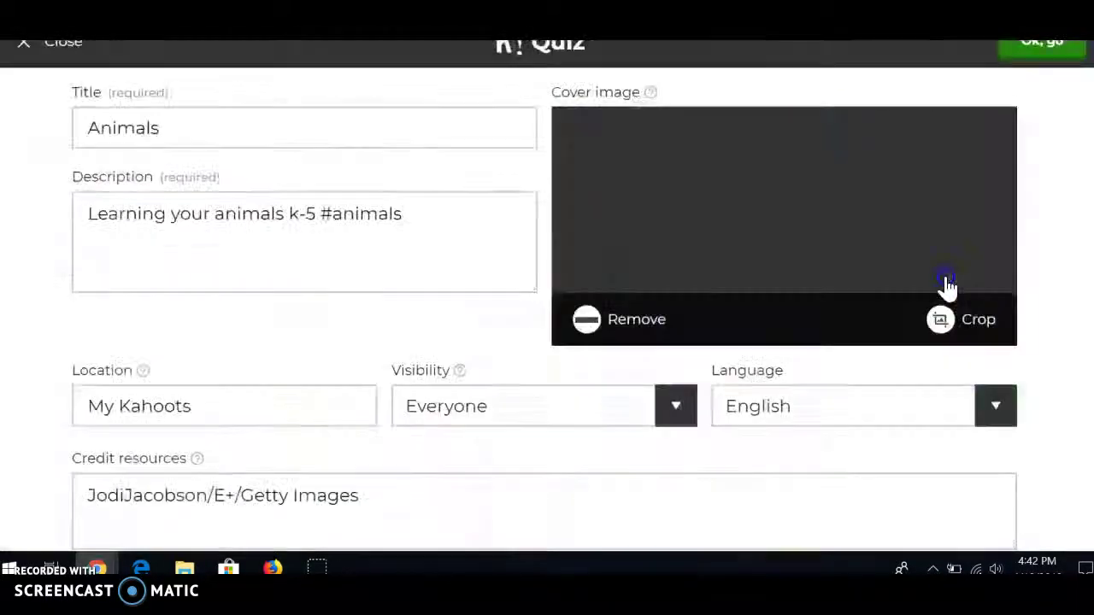
{"action": "left_click", "coordinate": [333, 317]}
{"action": "scroll", "coordinate": [336, 323], "scroll_direction": "down", "scroll_amount": 1}
{"action": "scroll", "coordinate": [336, 323], "scroll_direction": "down", "scroll_amount": 1}
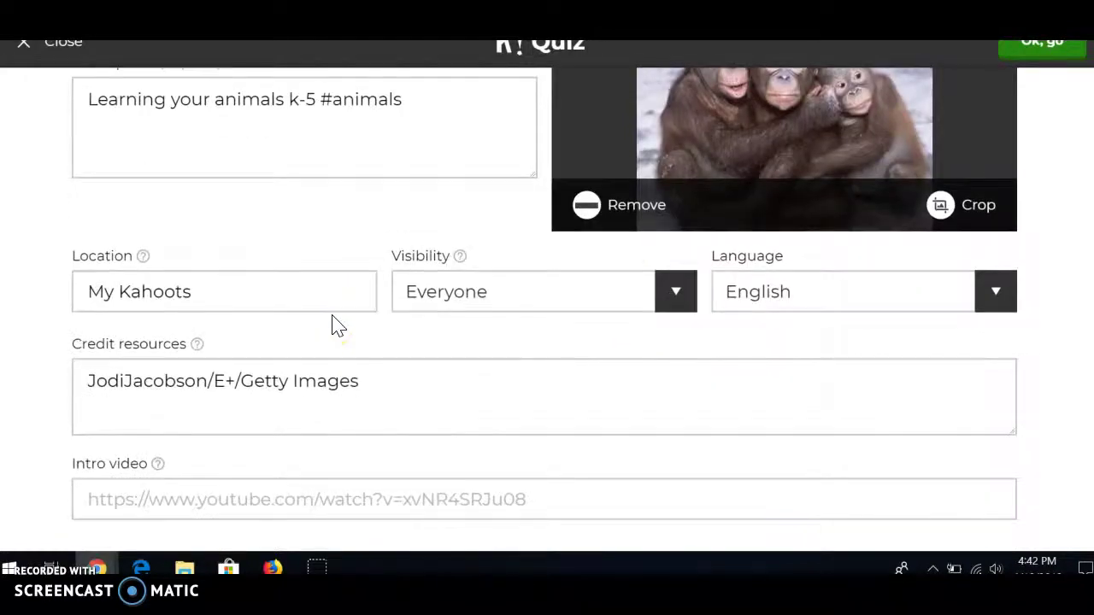
{"action": "scroll", "coordinate": [336, 323], "scroll_direction": "up", "scroll_amount": 2}
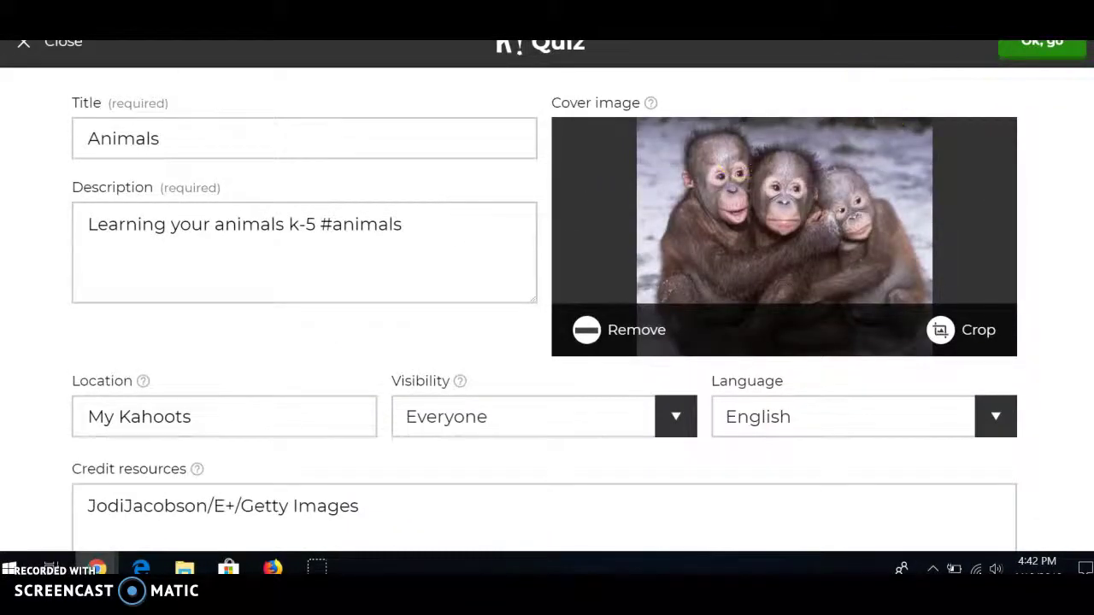
{"action": "left_click", "coordinate": [1050, 61]}
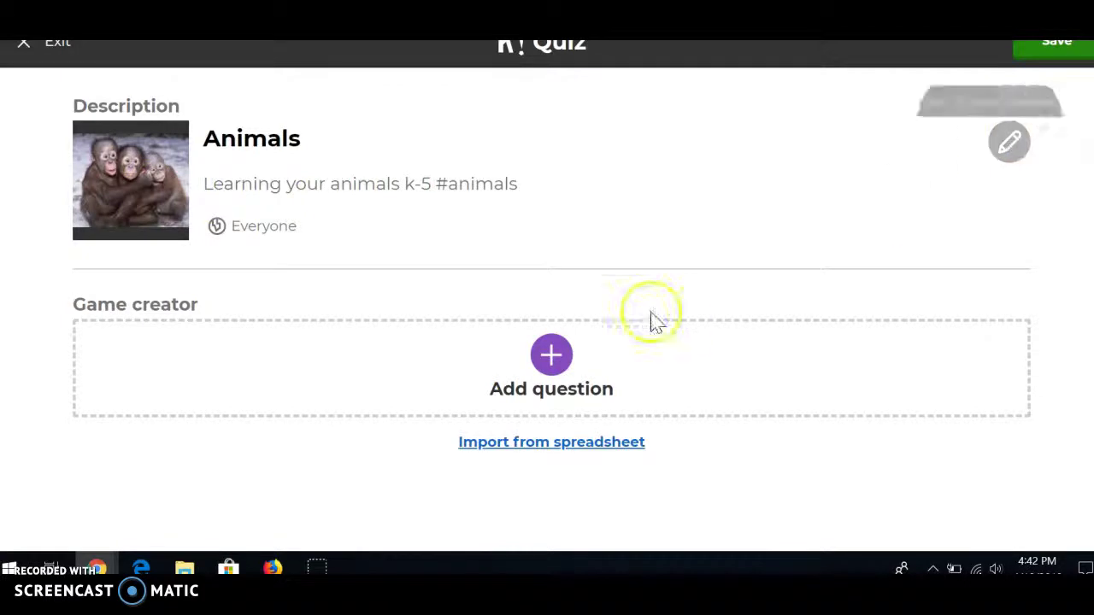
Add a first question reading "What lives in the ocean?" with a time limit of 10 sec
{"action": "left_click", "coordinate": [549, 364]}
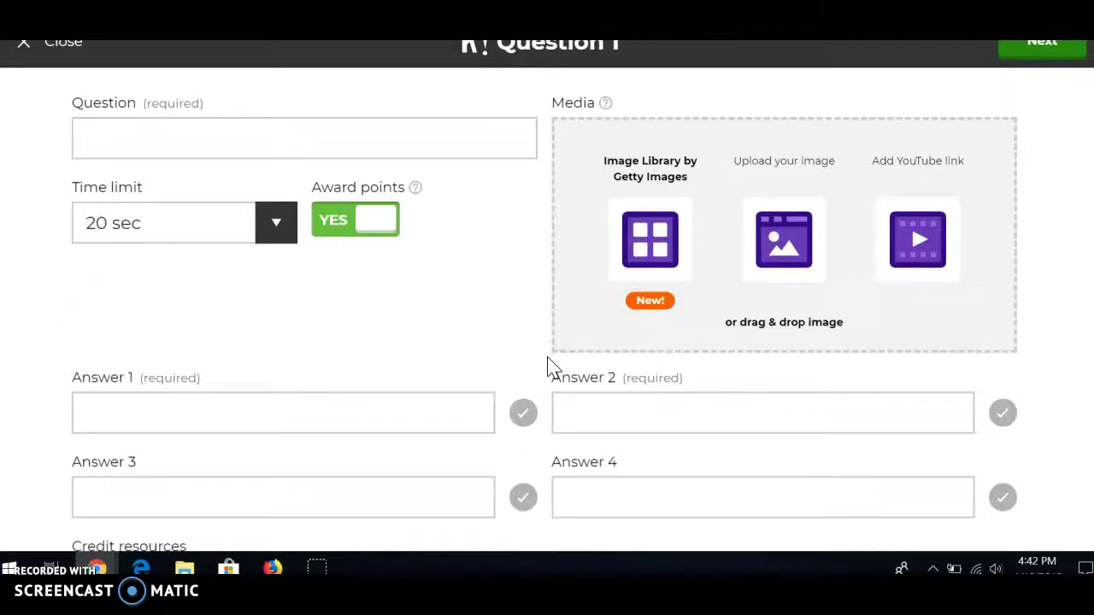
{"action": "left_click", "coordinate": [249, 138]}
{"action": "type", "text": "What lives in the ocean"}
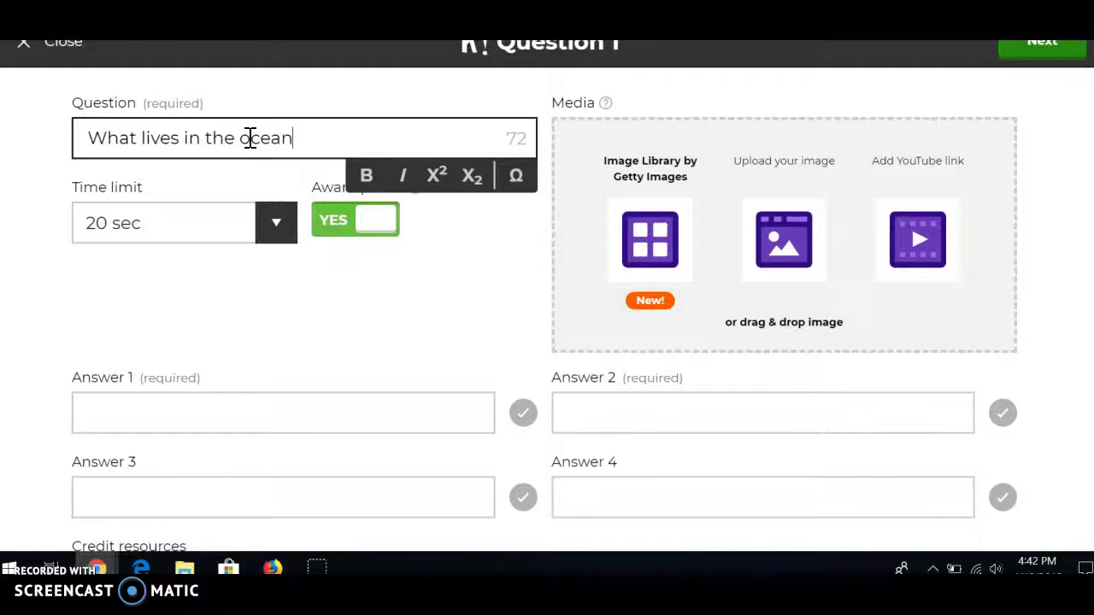
{"action": "left_click", "coordinate": [275, 224]}
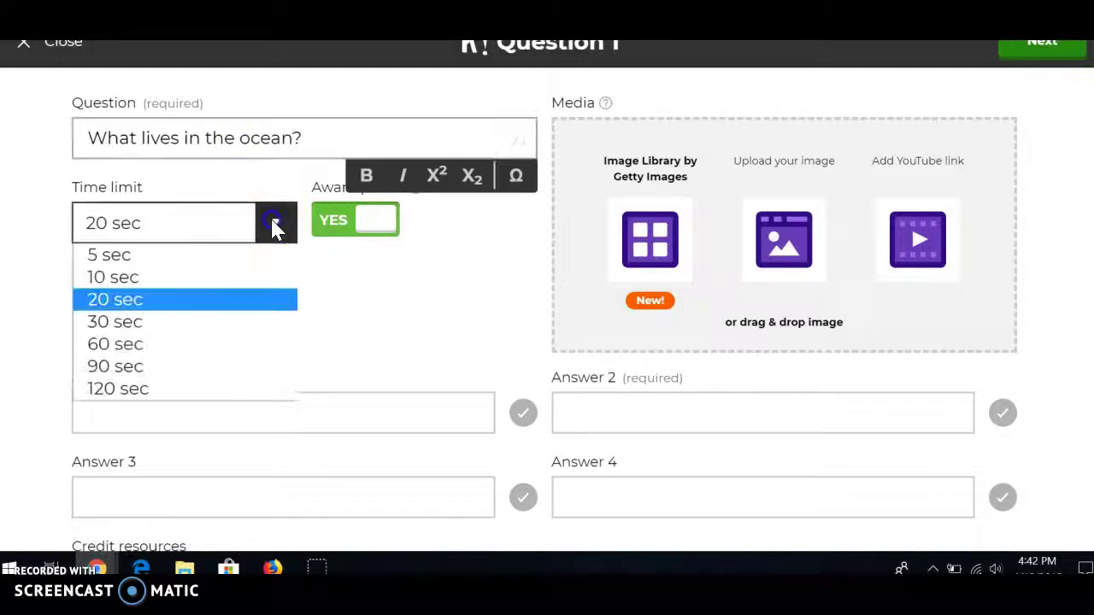
{"action": "left_click", "coordinate": [199, 282]}
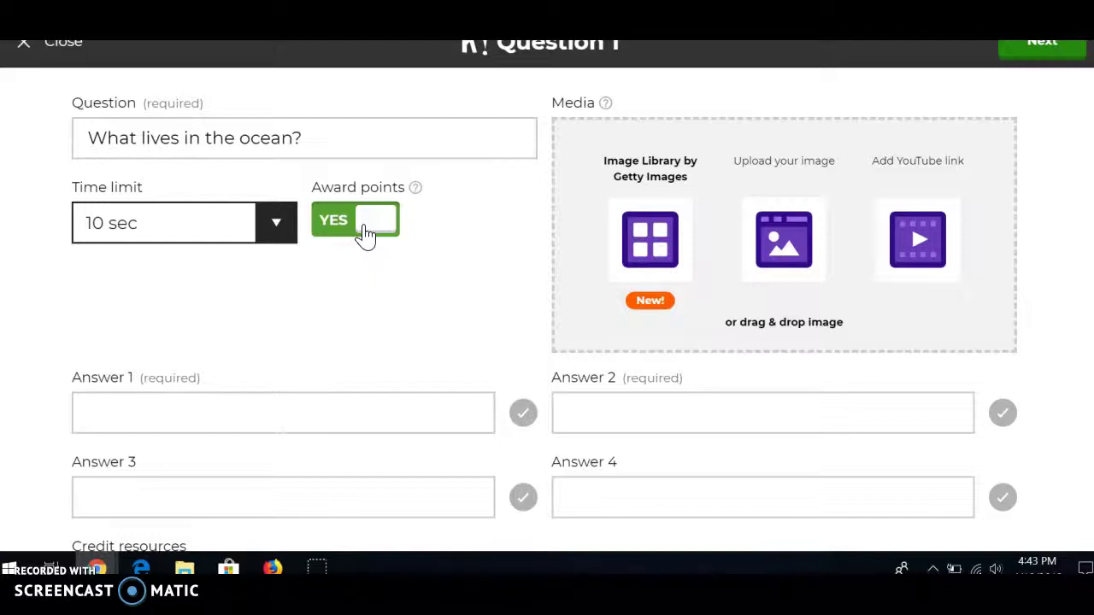
Illustrate the ocean question with the underwater picture of sharks from the Animals category of the image library
{"action": "left_click", "coordinate": [663, 253]}
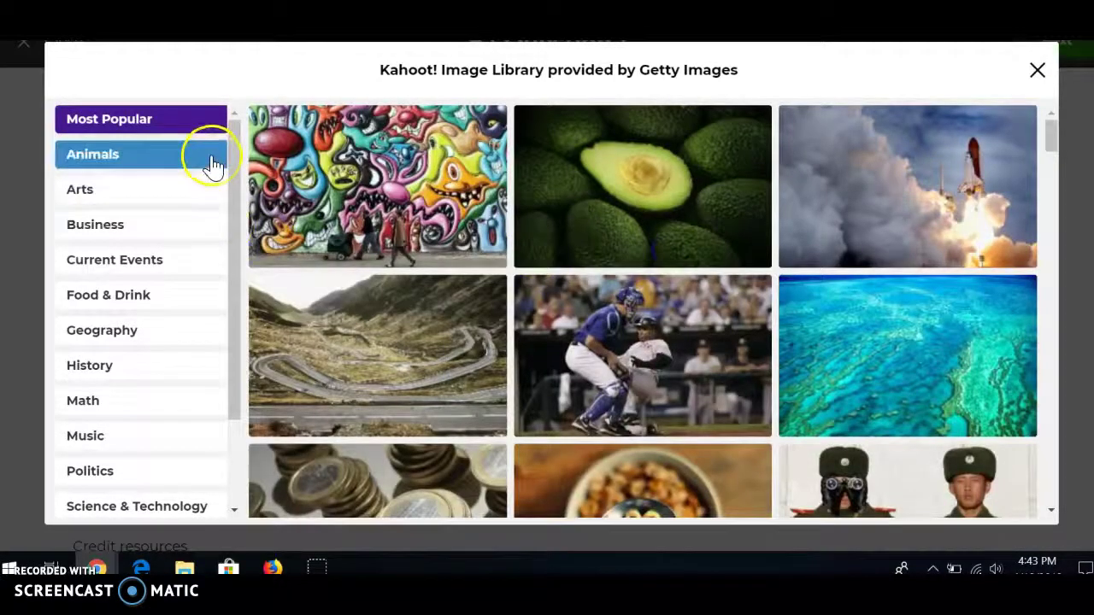
{"action": "left_click", "coordinate": [212, 161]}
{"action": "scroll", "coordinate": [606, 355], "scroll_direction": "down", "scroll_amount": 4}
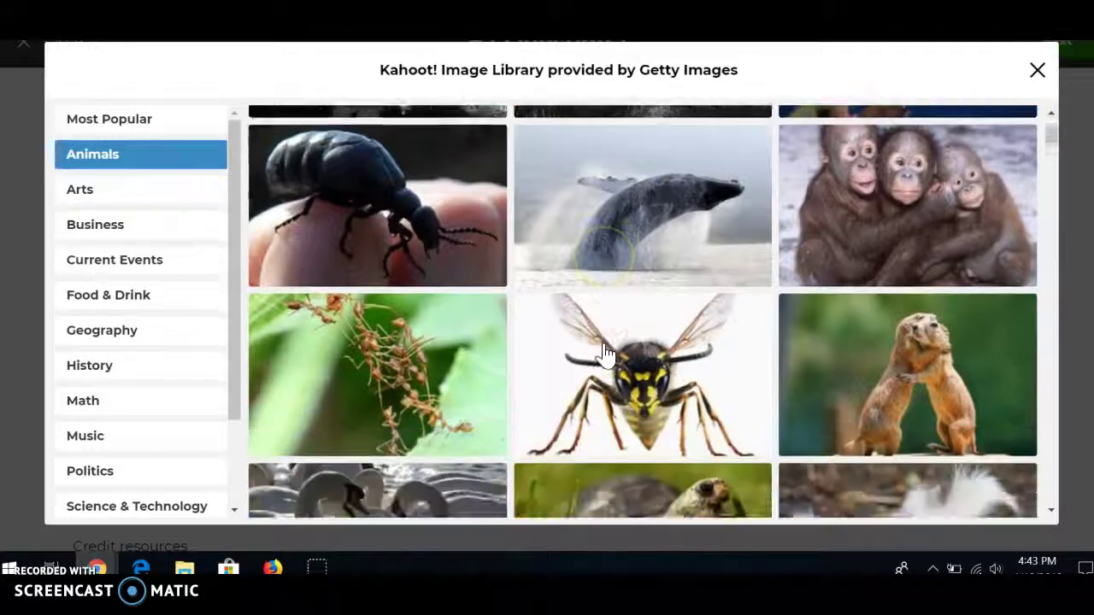
{"action": "scroll", "coordinate": [606, 355], "scroll_direction": "down", "scroll_amount": 5}
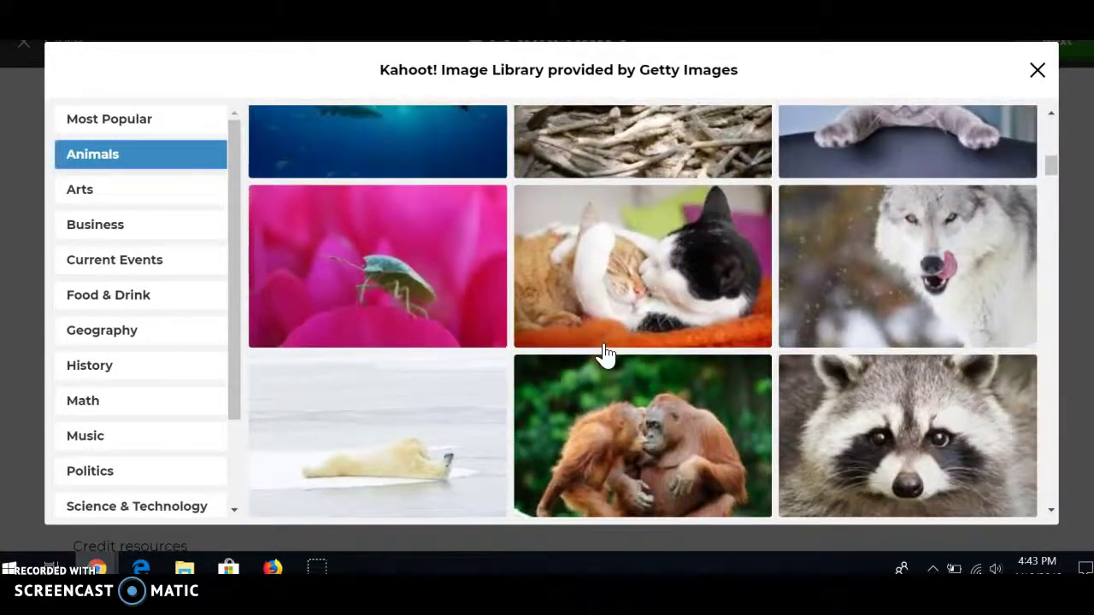
{"action": "scroll", "coordinate": [605, 355], "scroll_direction": "up", "scroll_amount": 2}
{"action": "left_click", "coordinate": [427, 318]}
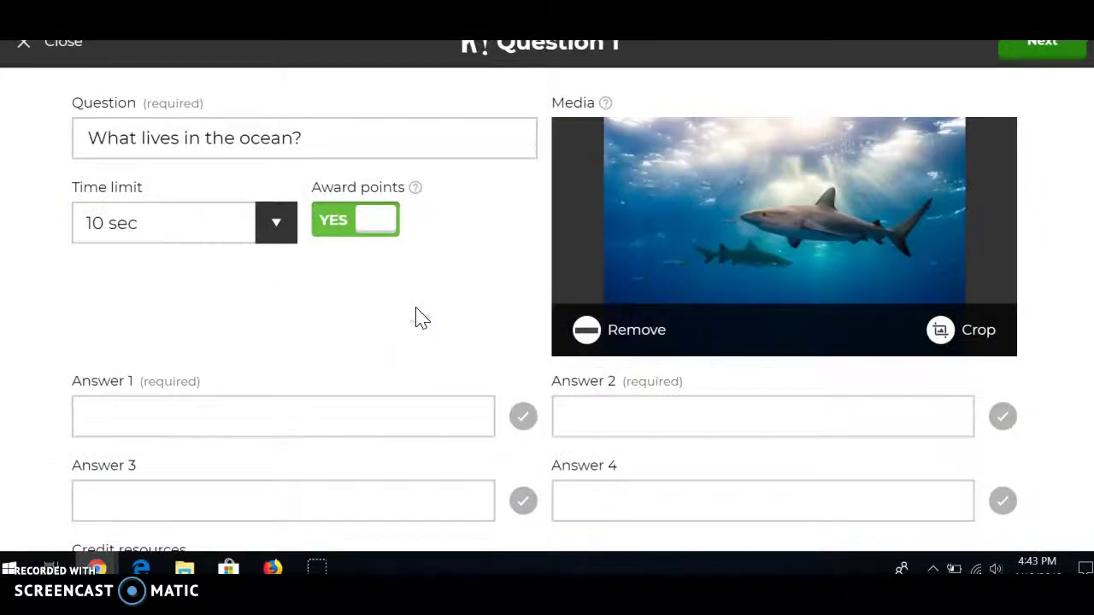
{"action": "left_click", "coordinate": [333, 305]}
Fill in the answers: "shark" as answer 1, "dog" as answer 2, "pig" as answer 3 and "land shark" as answer 4
{"action": "scroll", "coordinate": [332, 304], "scroll_direction": "down", "scroll_amount": 1}
{"action": "left_click", "coordinate": [268, 336]}
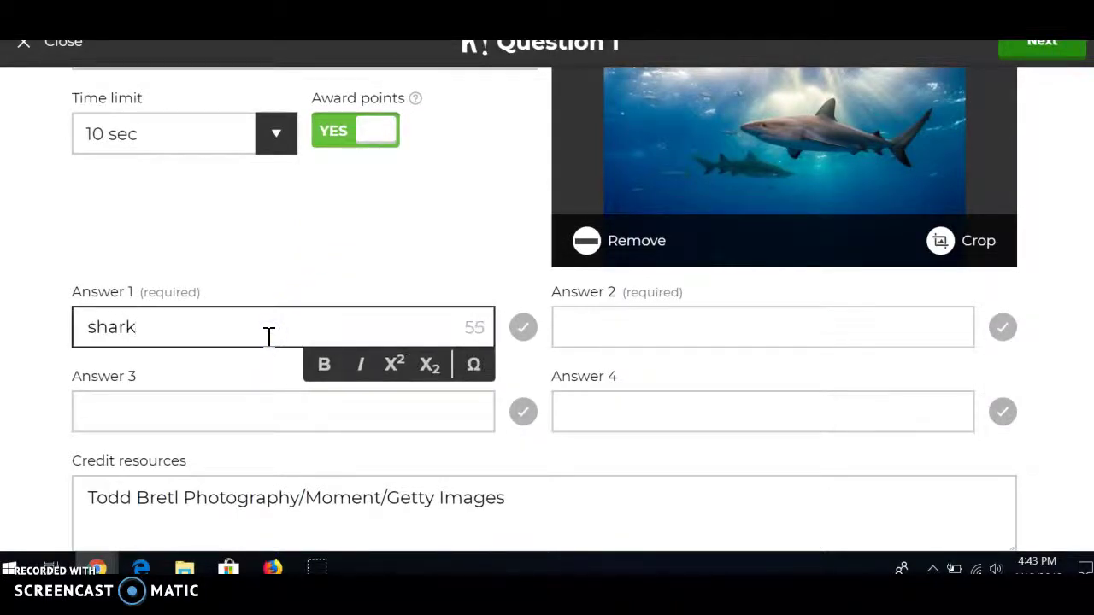
{"action": "left_click", "coordinate": [302, 422]}
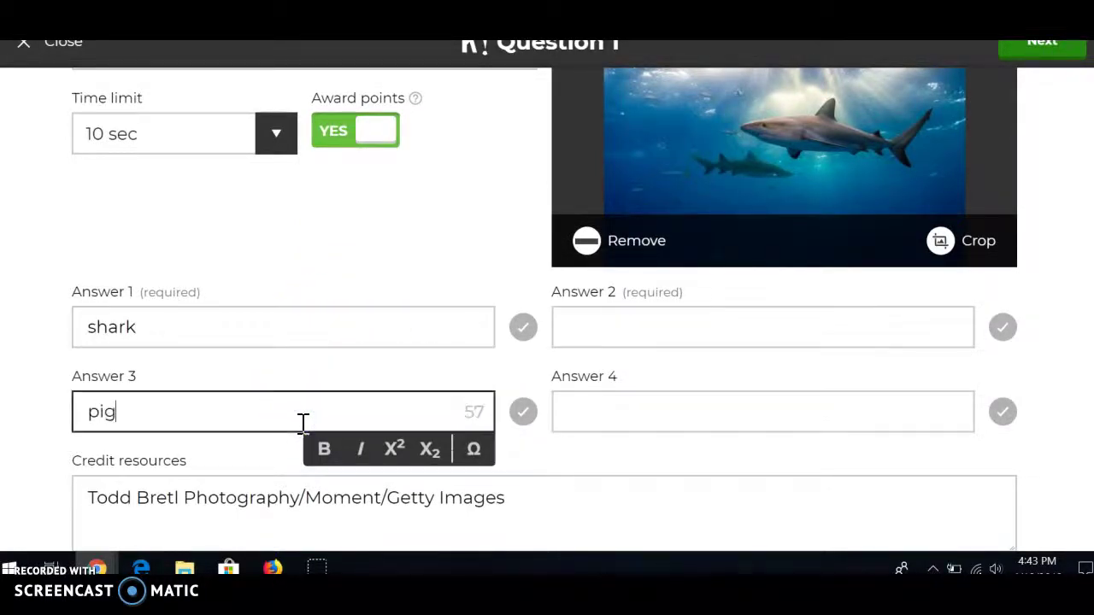
{"action": "left_click", "coordinate": [623, 325]}
{"action": "type", "text": "dog"}
{"action": "left_click", "coordinate": [618, 403]}
{"action": "type", "text": "landshark"}
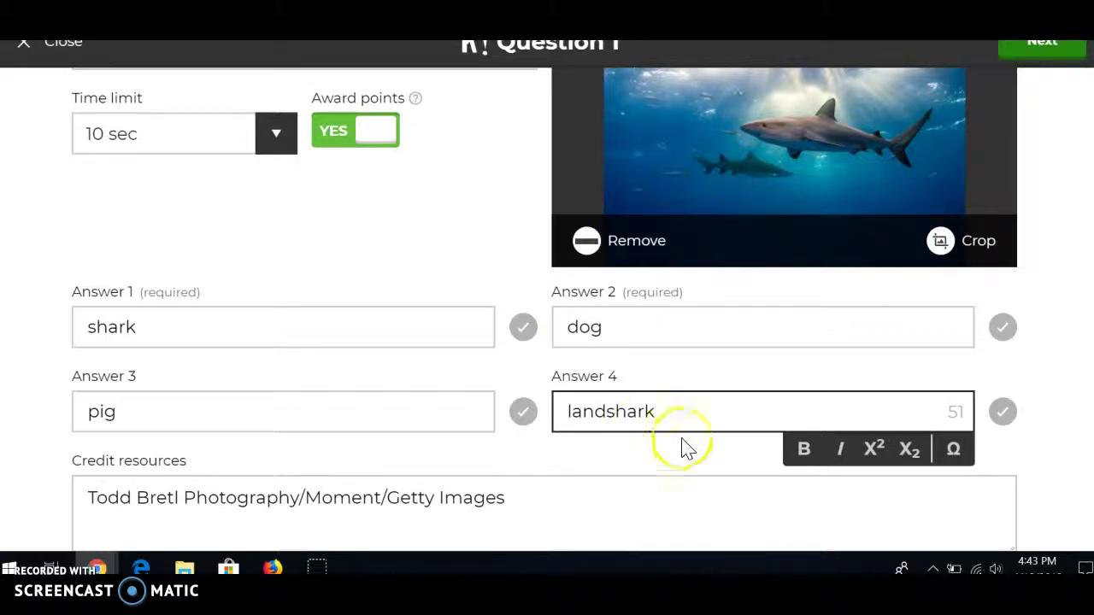
{"action": "left_click", "coordinate": [609, 409]}
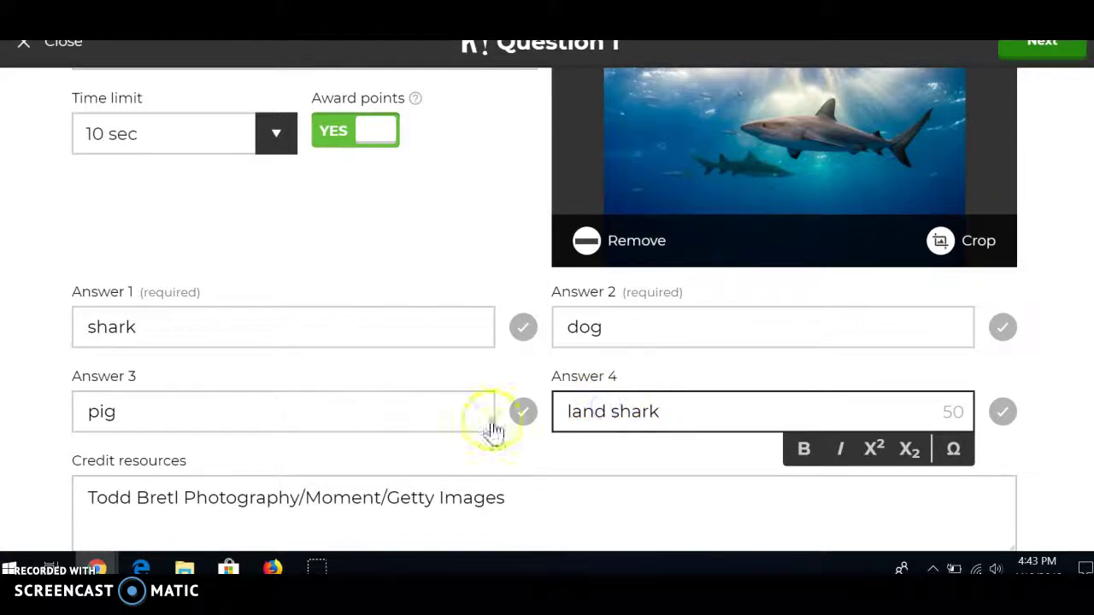
Mark "shark" as the correct answer and finish the first question
{"action": "left_click", "coordinate": [523, 328]}
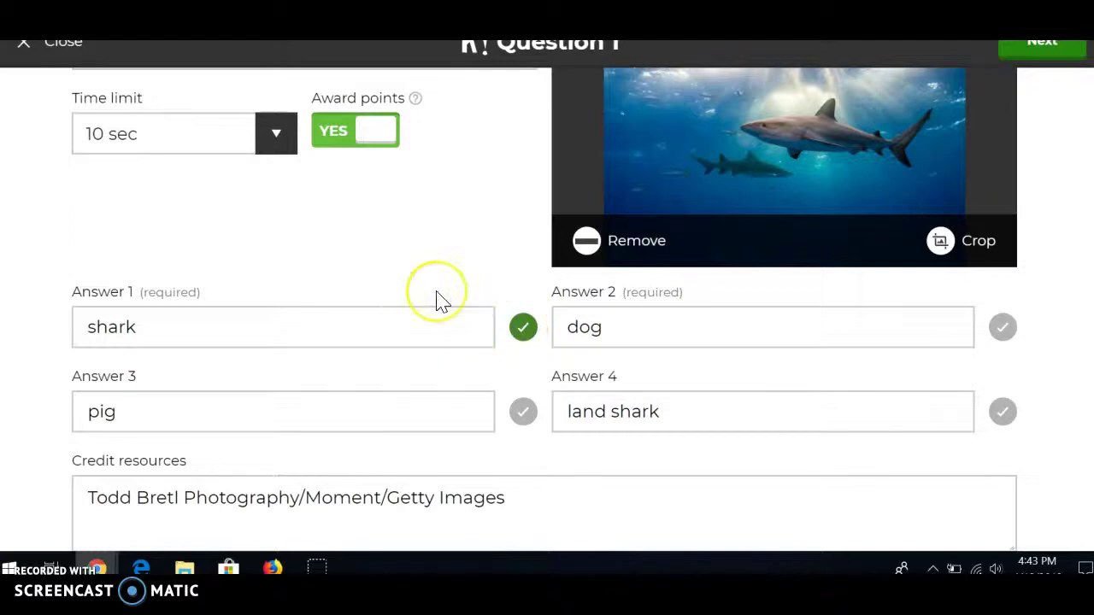
{"action": "scroll", "coordinate": [440, 301], "scroll_direction": "down", "scroll_amount": 1}
{"action": "scroll", "coordinate": [440, 301], "scroll_direction": "up", "scroll_amount": 2}
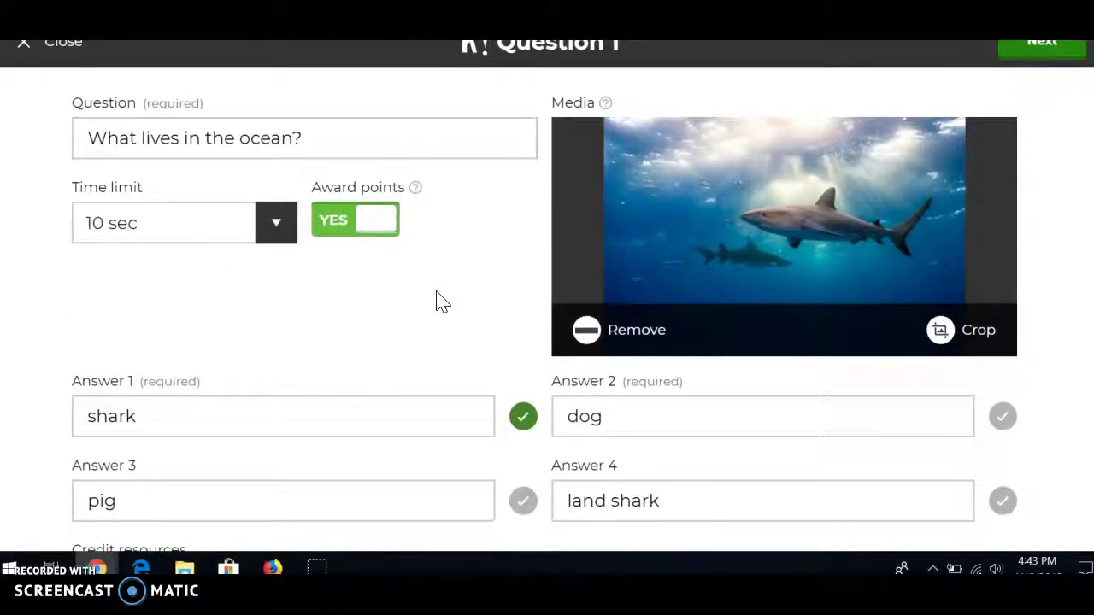
{"action": "left_click", "coordinate": [1043, 47]}
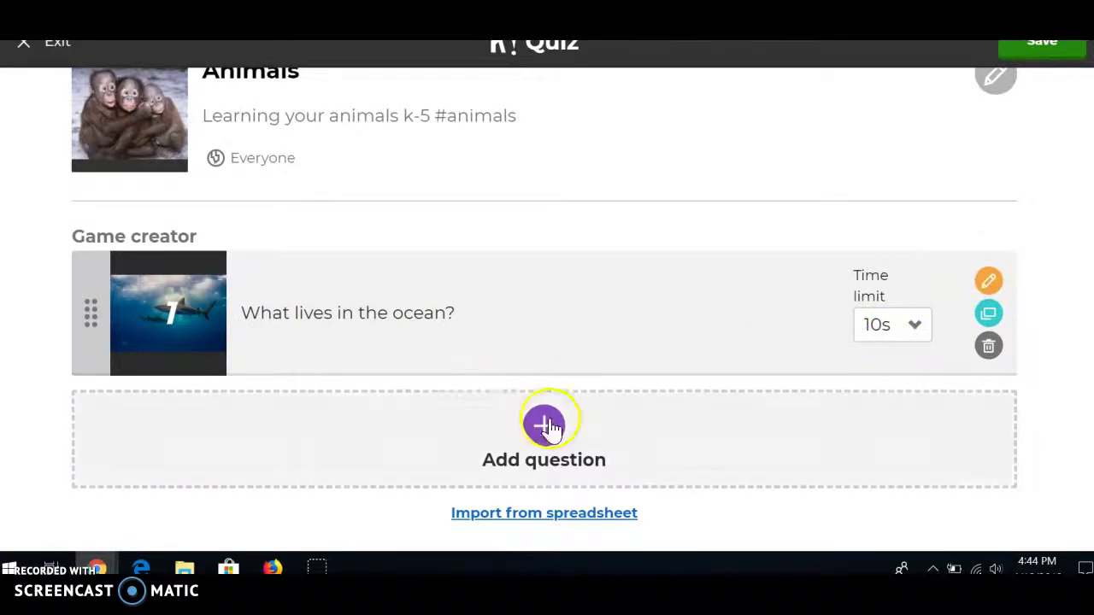
Add a second question reading "what is a good family pet" with a time limit of 10 sec
{"action": "left_click", "coordinate": [528, 412]}
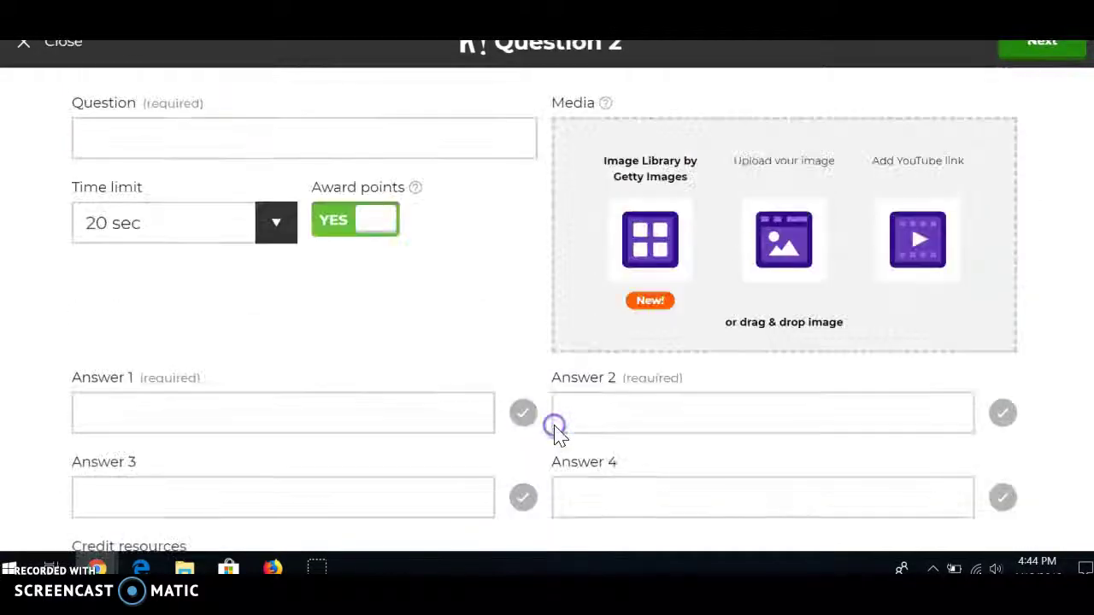
{"action": "left_click", "coordinate": [186, 137]}
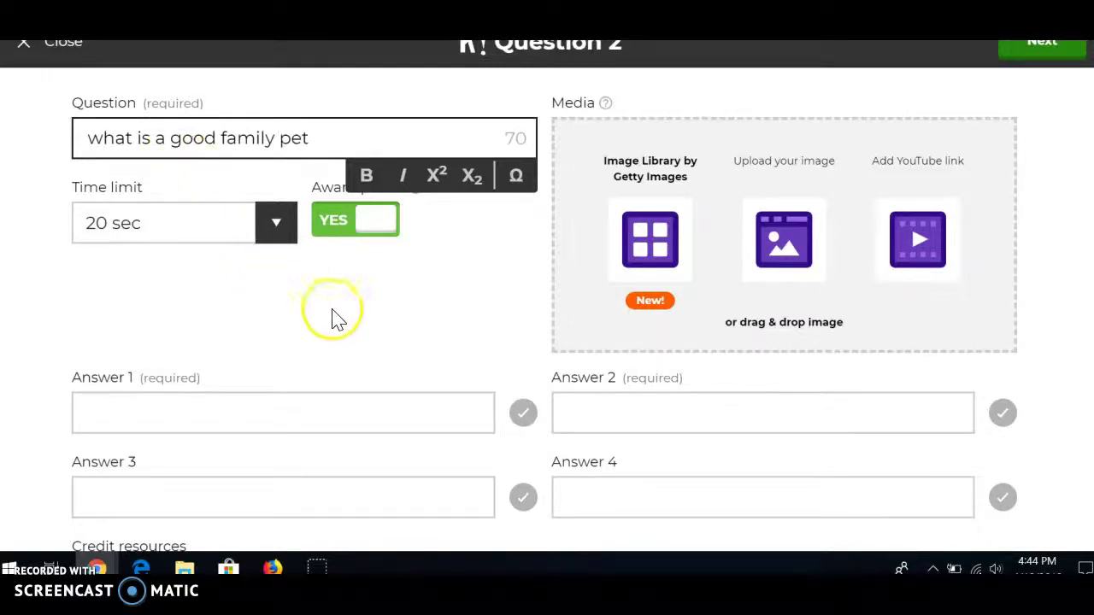
{"action": "left_click", "coordinate": [275, 225]}
{"action": "left_click", "coordinate": [208, 278]}
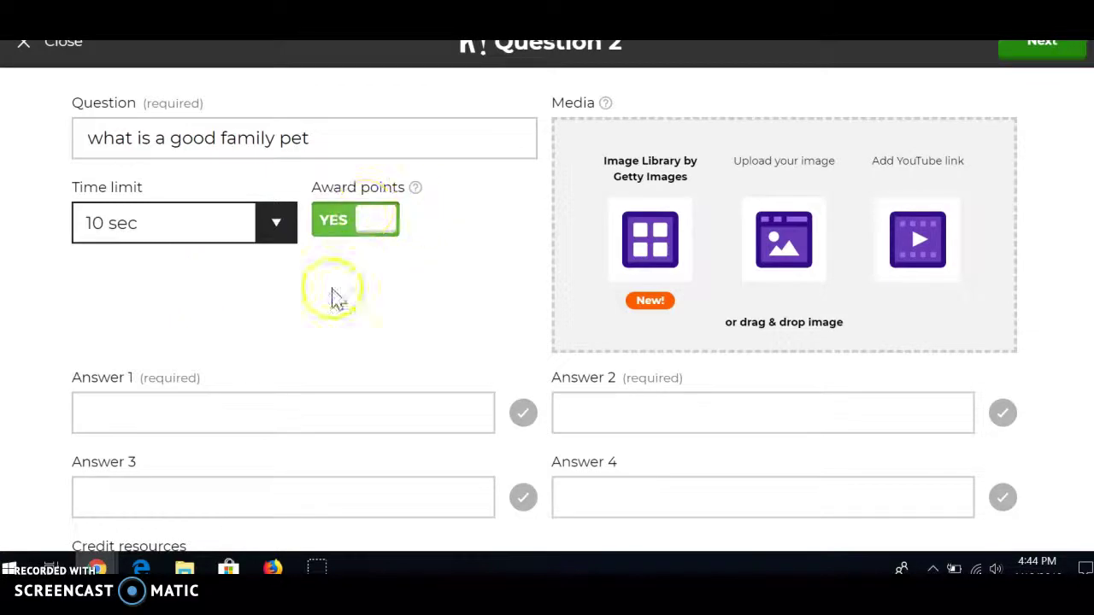
Illustrate the family pet question with the picture of the grey cat from the Animals category of the image library
{"action": "left_click", "coordinate": [654, 242]}
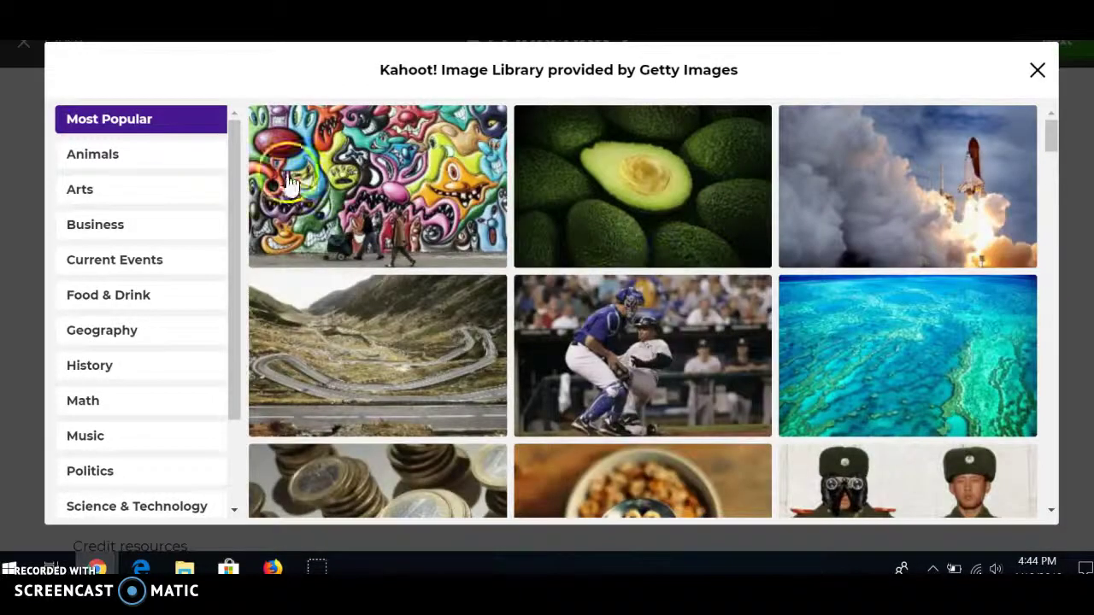
{"action": "left_click", "coordinate": [182, 157]}
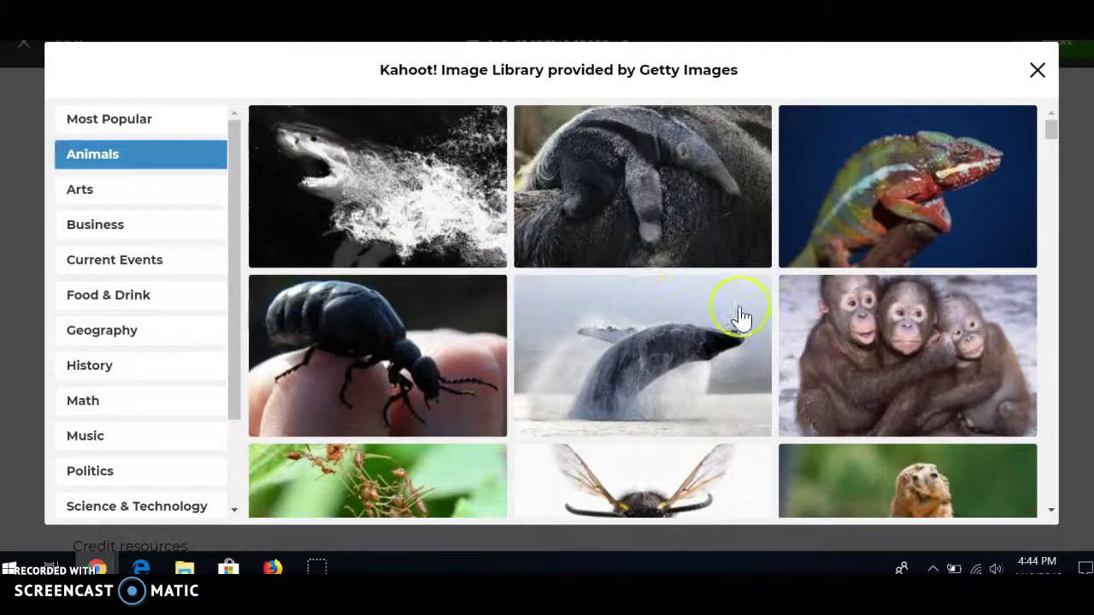
{"action": "scroll", "coordinate": [740, 318], "scroll_direction": "down", "scroll_amount": 5}
{"action": "scroll", "coordinate": [740, 318], "scroll_direction": "down", "scroll_amount": 2}
{"action": "left_click", "coordinate": [920, 342]}
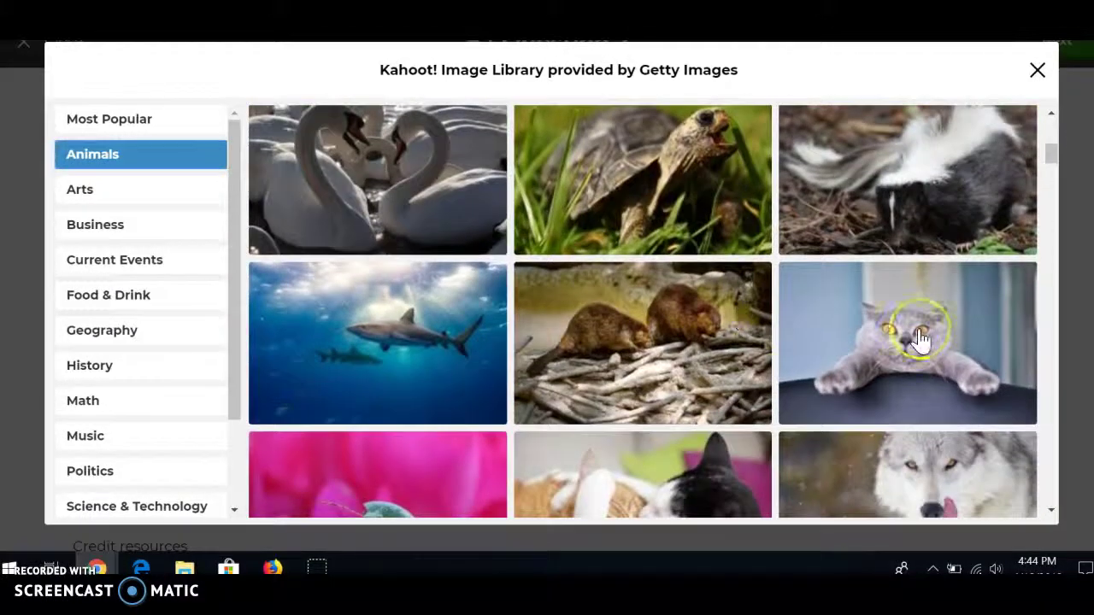
{"action": "left_click", "coordinate": [868, 376]}
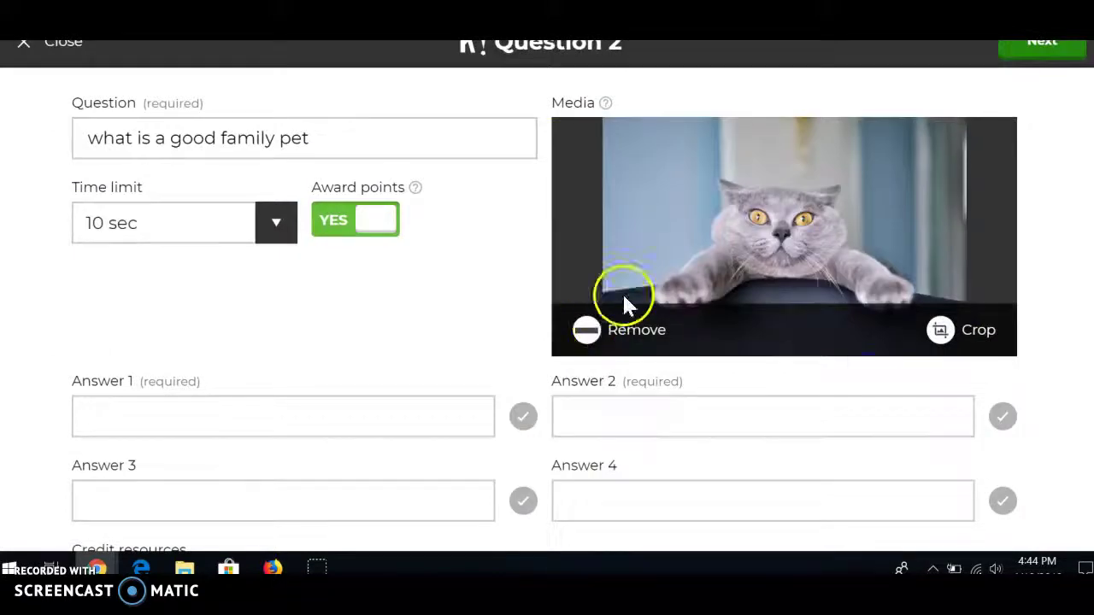
Fill in the answers: "duck" as answer 1, "bunny" as answer 2, "cat" as answer 3 and "frog" as answer 4
{"action": "left_click", "coordinate": [275, 415]}
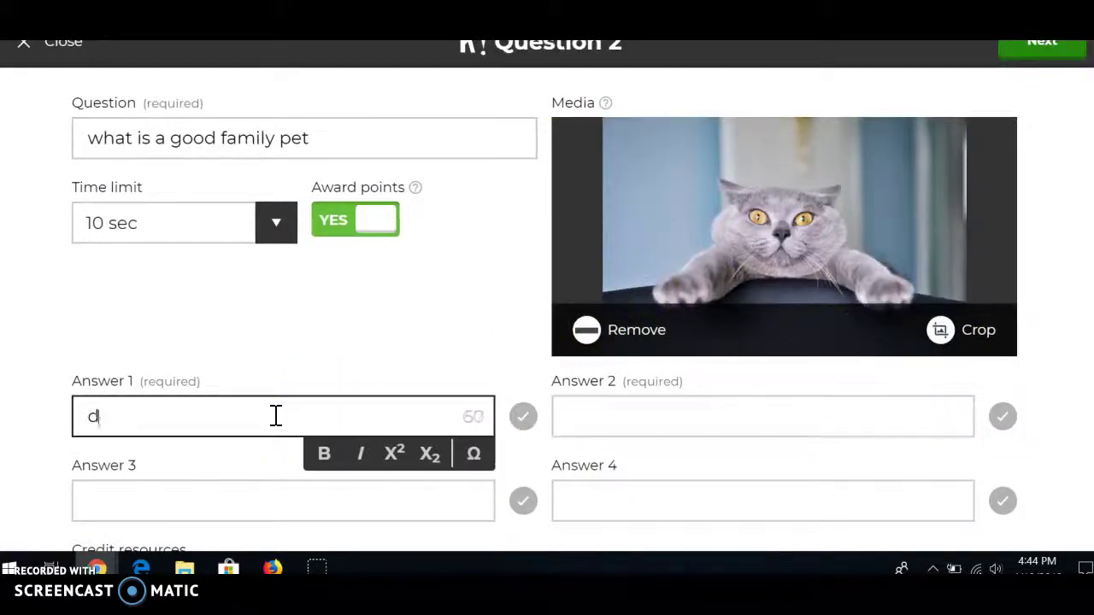
{"action": "left_click", "coordinate": [248, 493]}
{"action": "type", "text": "catat"}
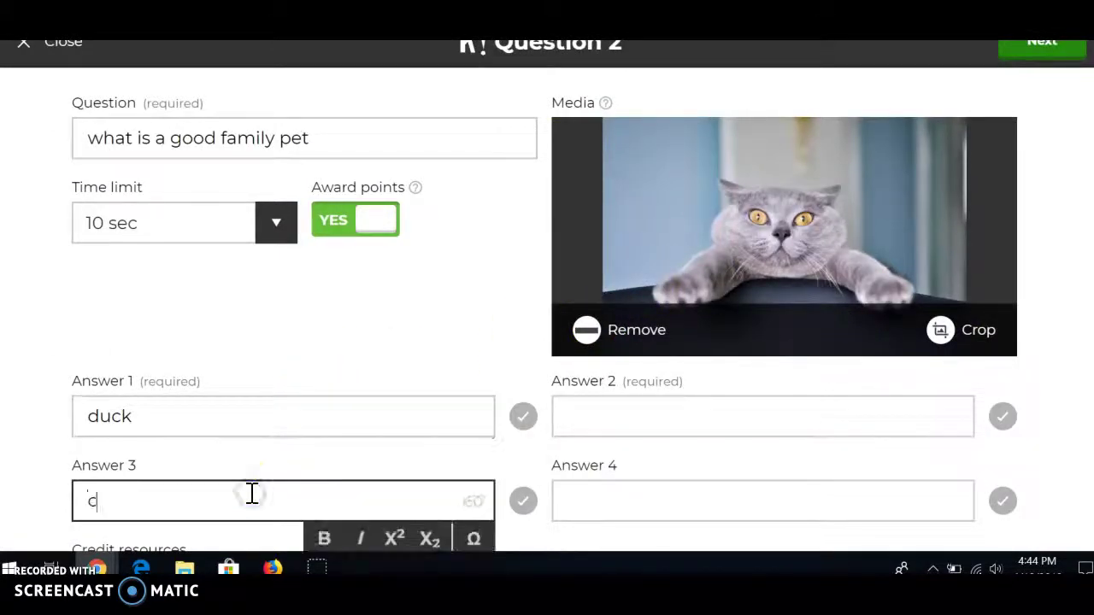
{"action": "left_click", "coordinate": [679, 417]}
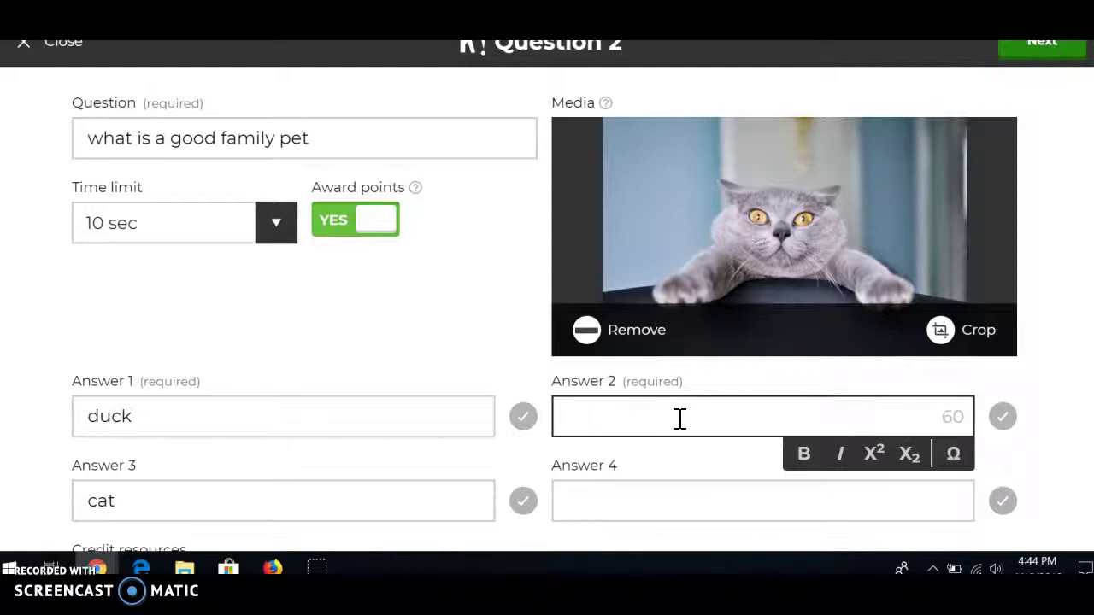
{"action": "left_click", "coordinate": [619, 503]}
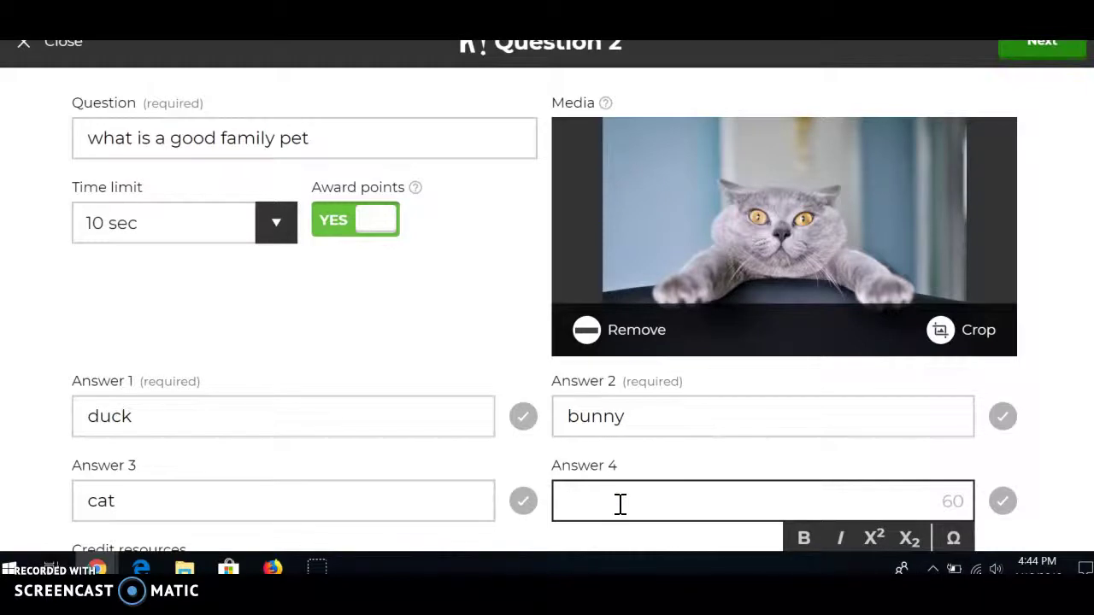
{"action": "type", "text": "frog"}
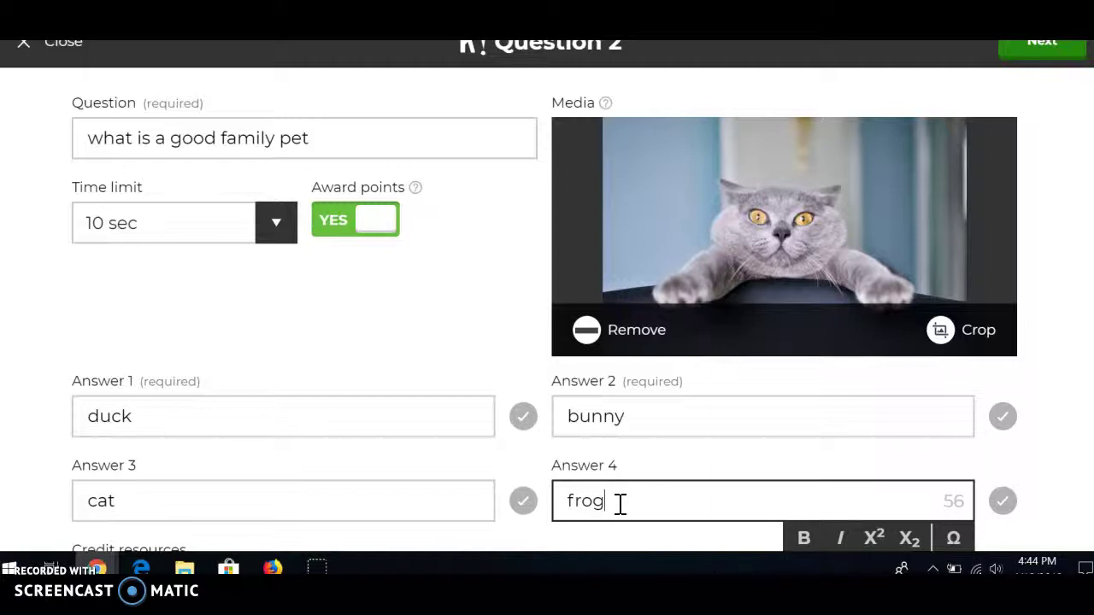
Mark "cat" as the correct answer and finish the second question
{"action": "left_click", "coordinate": [523, 501]}
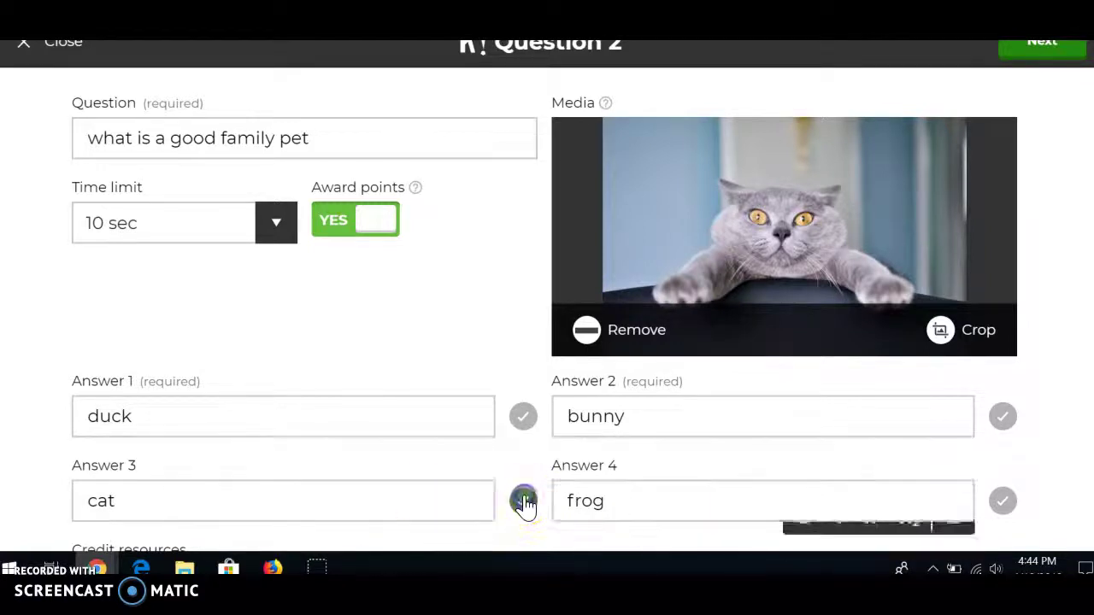
{"action": "scroll", "coordinate": [425, 290], "scroll_direction": "down", "scroll_amount": 2}
{"action": "scroll", "coordinate": [425, 290], "scroll_direction": "up", "scroll_amount": 2}
{"action": "left_click", "coordinate": [1039, 43]}
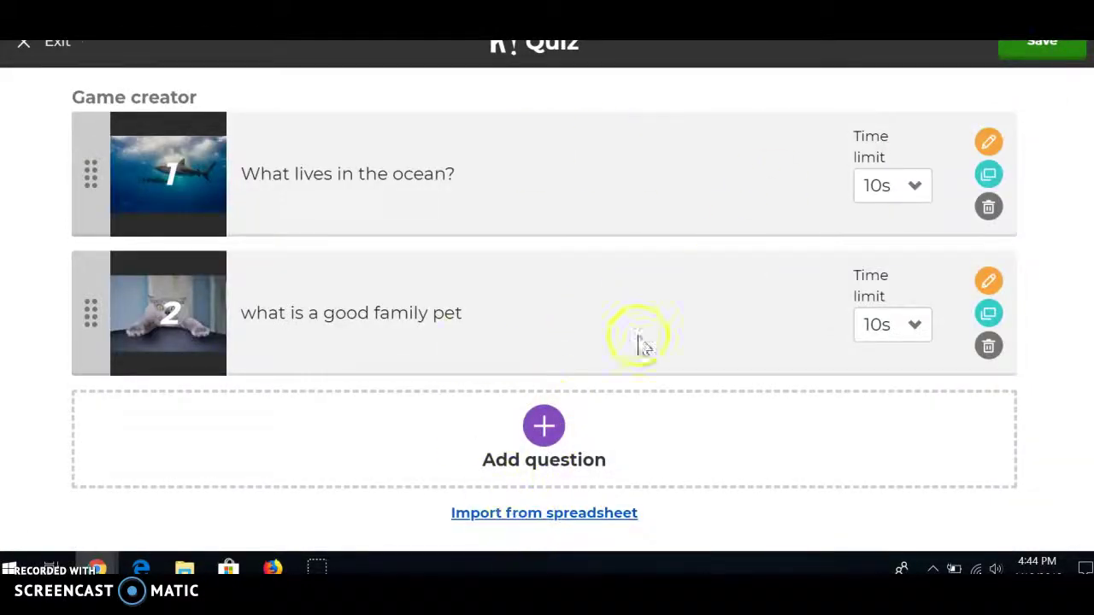
Save the Animals quiz and launch its preview as a Classic player-versus-player game
{"action": "left_click", "coordinate": [1061, 54]}
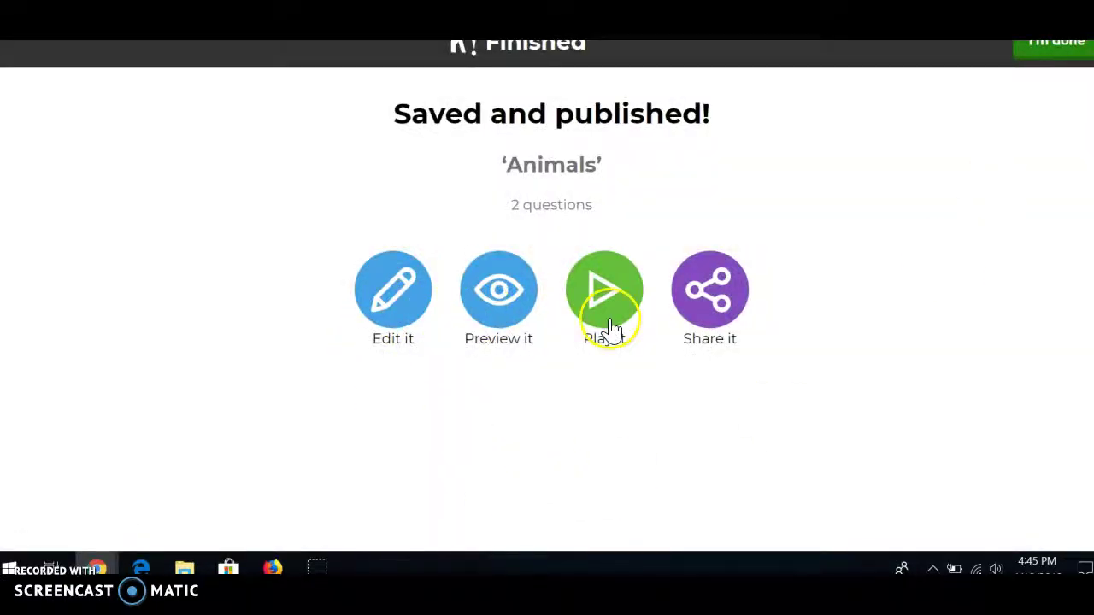
{"action": "left_click", "coordinate": [493, 282]}
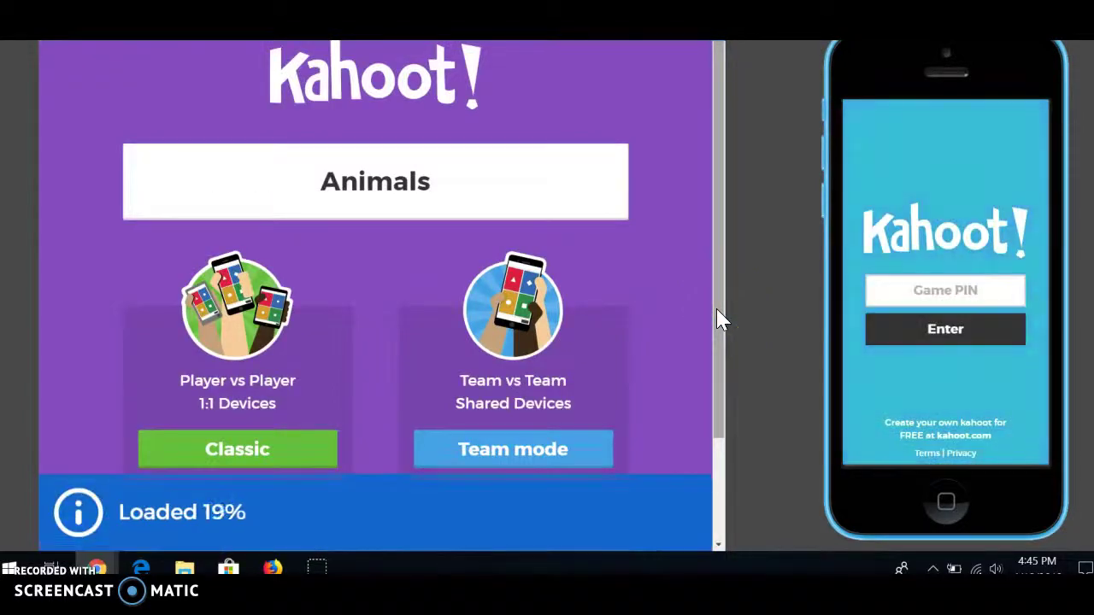
{"action": "left_click", "coordinate": [944, 290]}
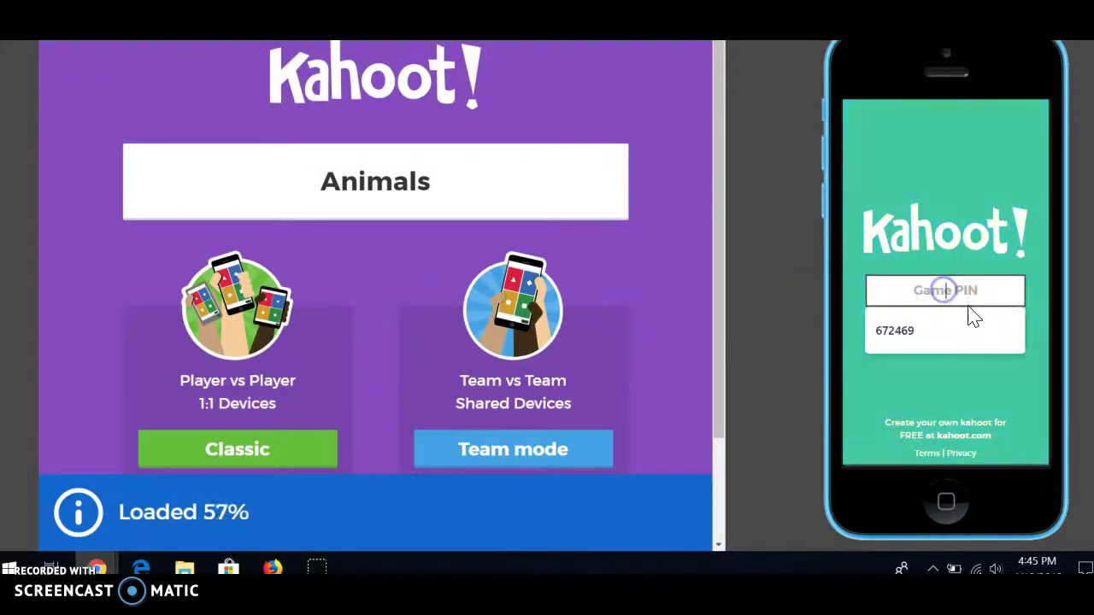
{"action": "left_click", "coordinate": [904, 290]}
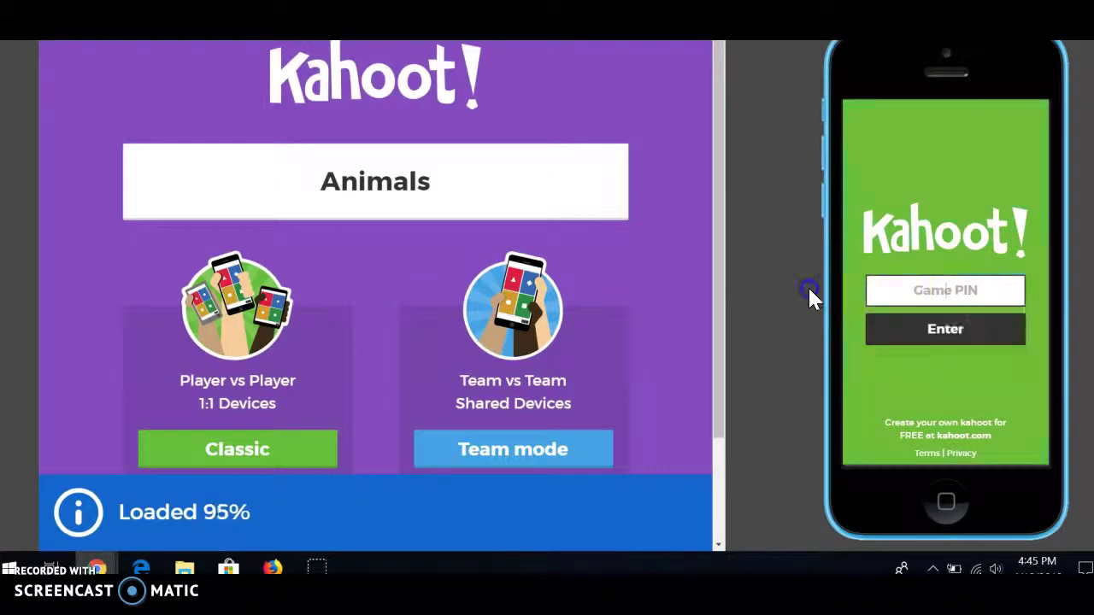
{"action": "left_click", "coordinate": [687, 326]}
{"action": "left_click", "coordinate": [253, 446]}
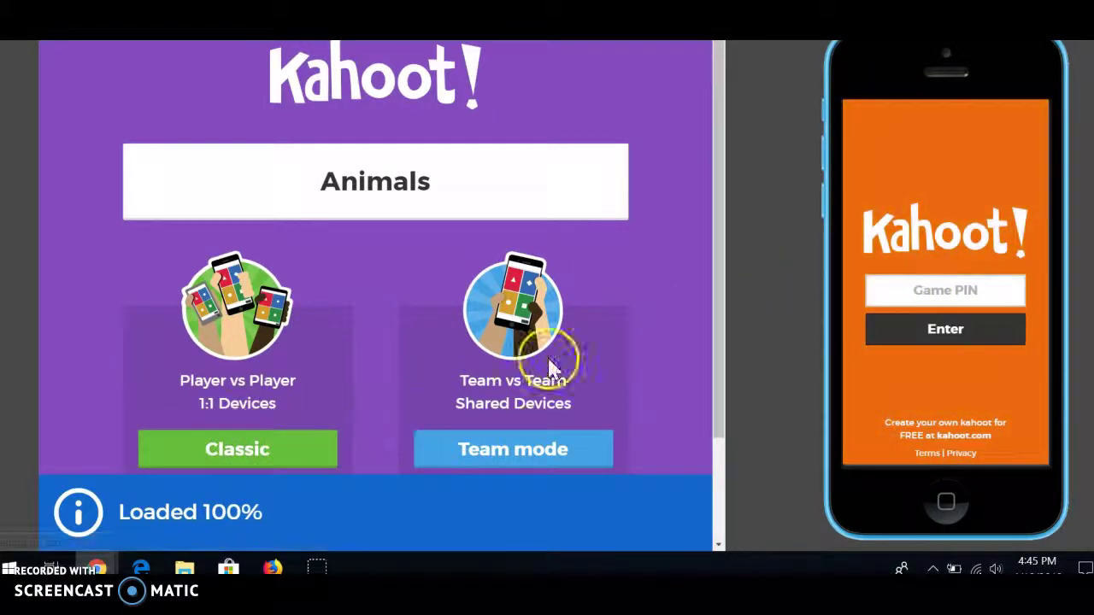
{"action": "left_click", "coordinate": [265, 448]}
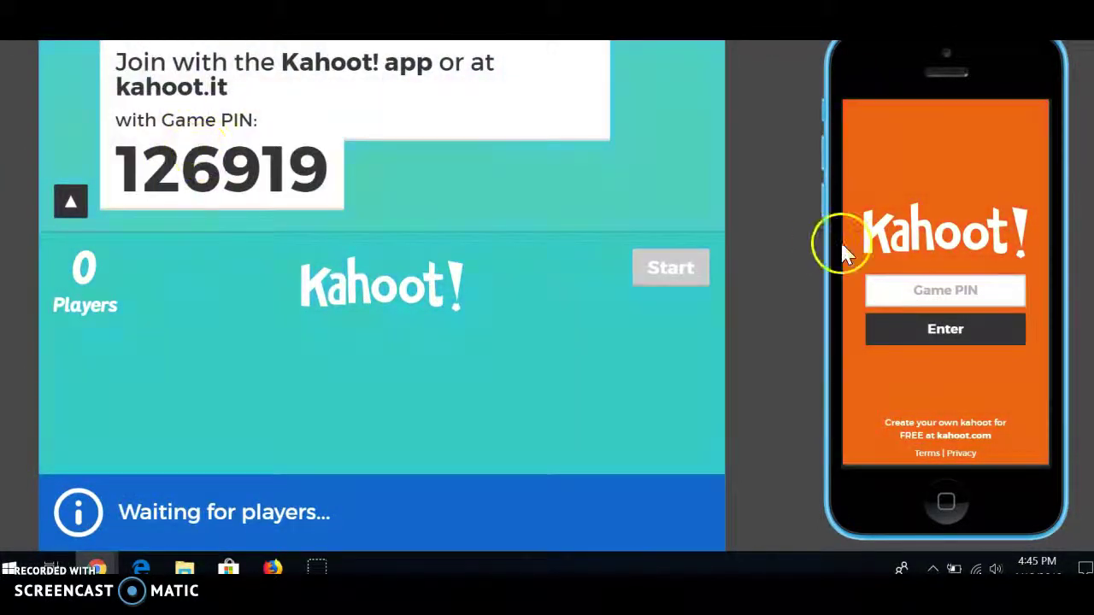
Join the game on the simulated phone by entering the displayed game PIN and a player nickname
{"action": "left_click", "coordinate": [883, 288]}
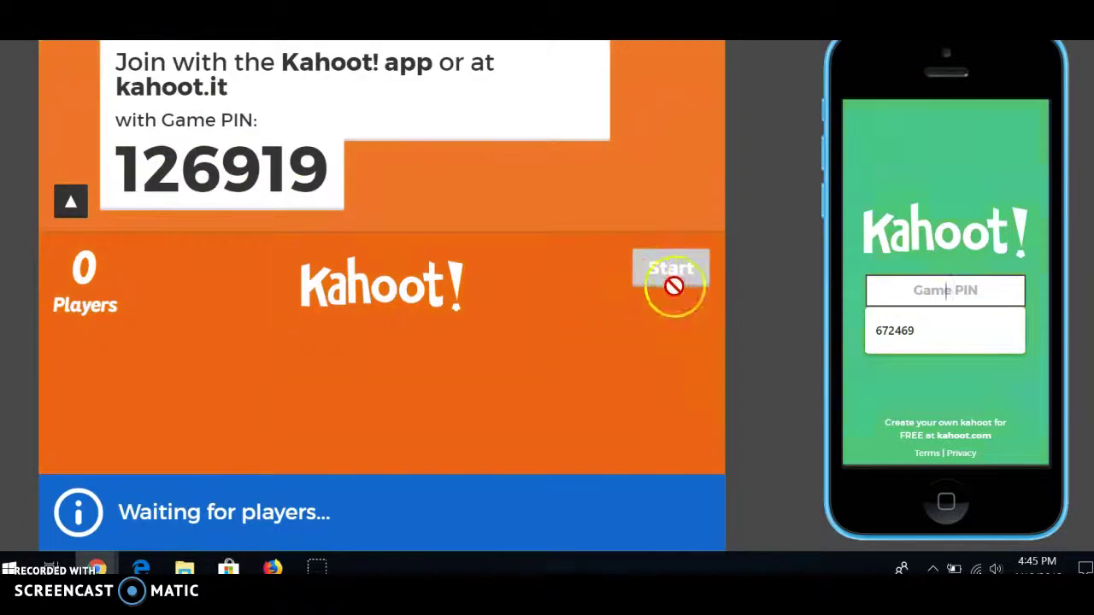
{"action": "type", "text": "126919"}
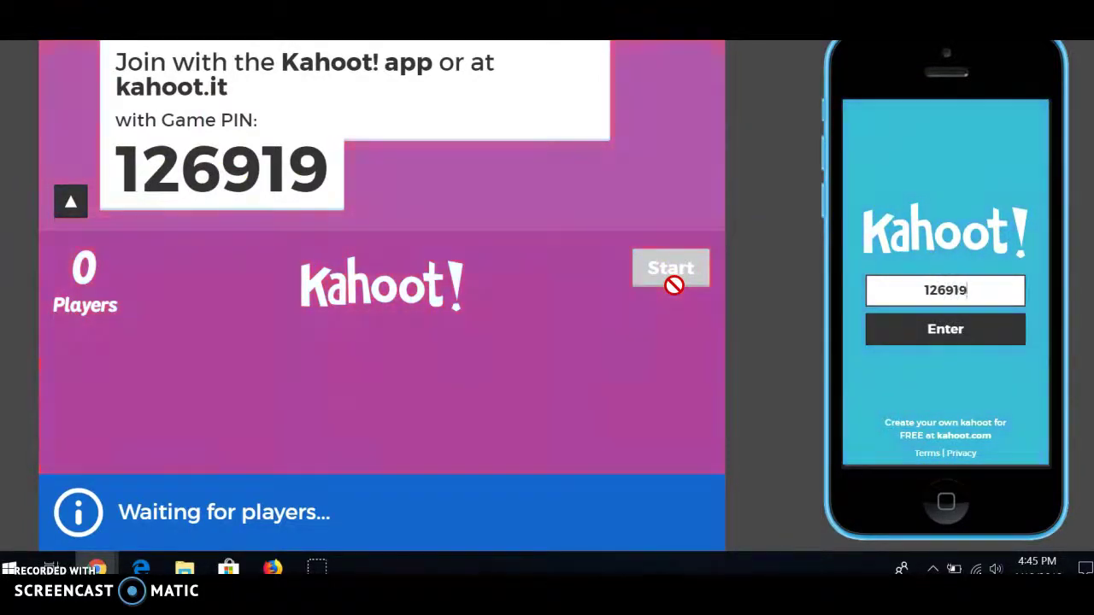
{"action": "left_click", "coordinate": [983, 334]}
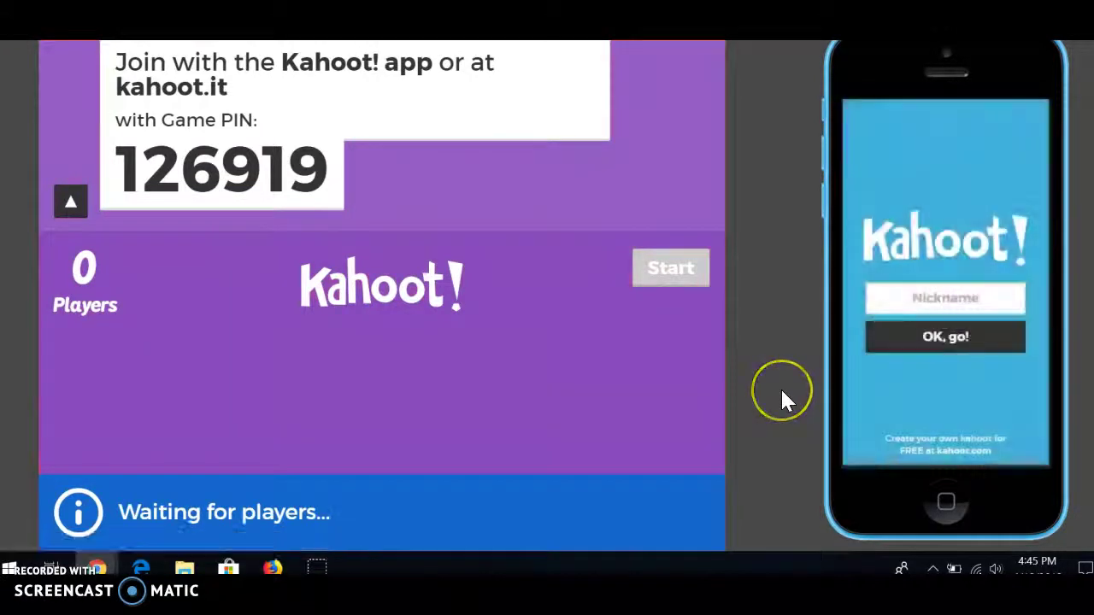
{"action": "left_click", "coordinate": [943, 296]}
{"action": "type", "text": "alex"}
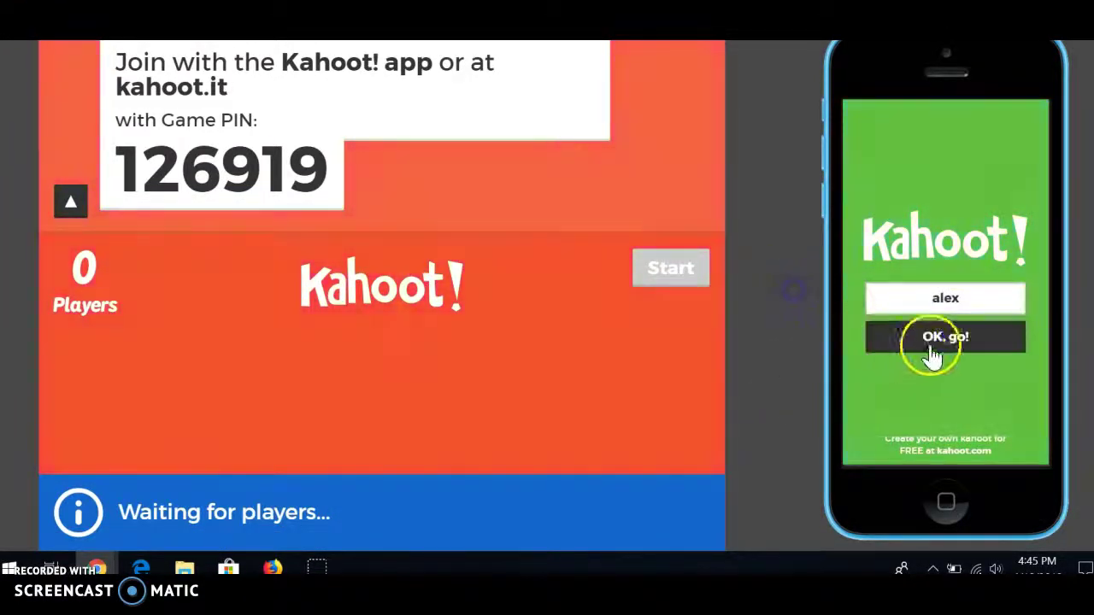
{"action": "left_click", "coordinate": [923, 334]}
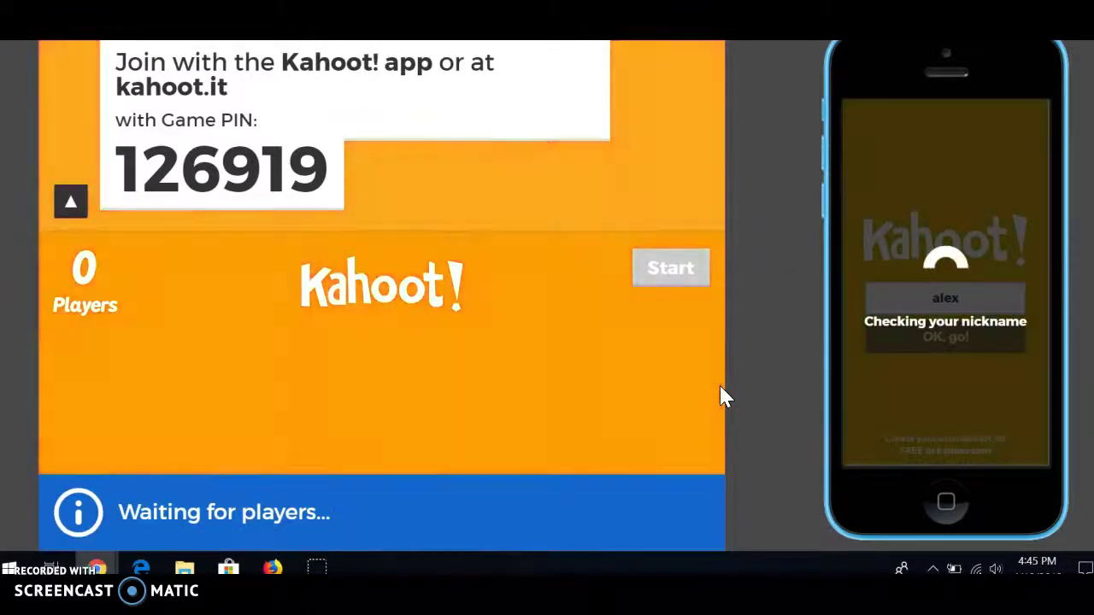
Start the game and advance past the ocean question and the scoreboard to the second question
{"action": "left_click", "coordinate": [666, 272]}
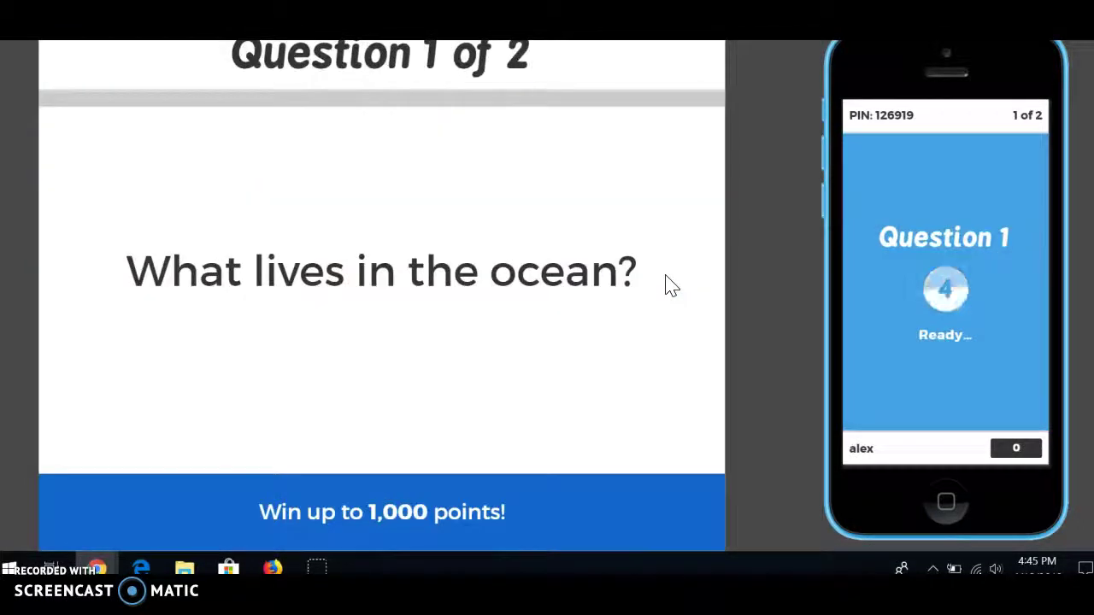
{"action": "left_click", "coordinate": [320, 316]}
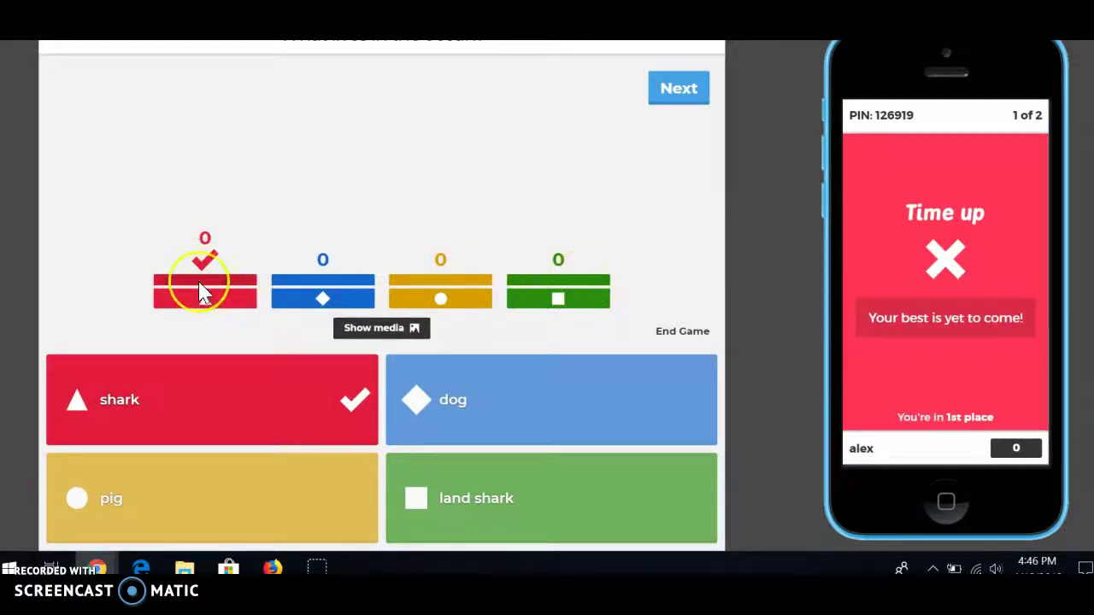
{"action": "left_click", "coordinate": [691, 94]}
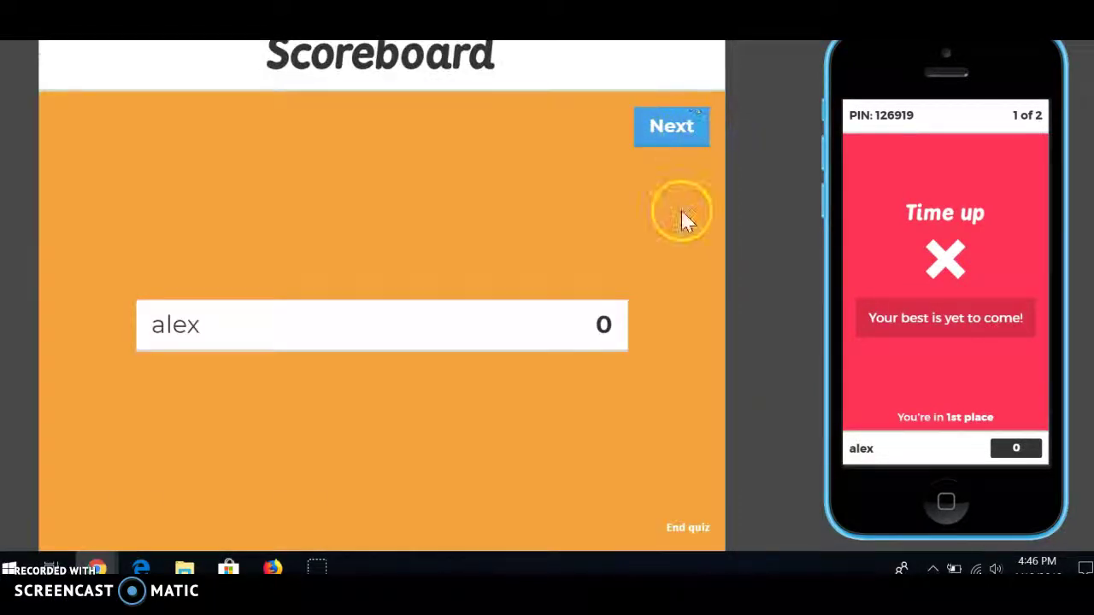
{"action": "left_click", "coordinate": [680, 137]}
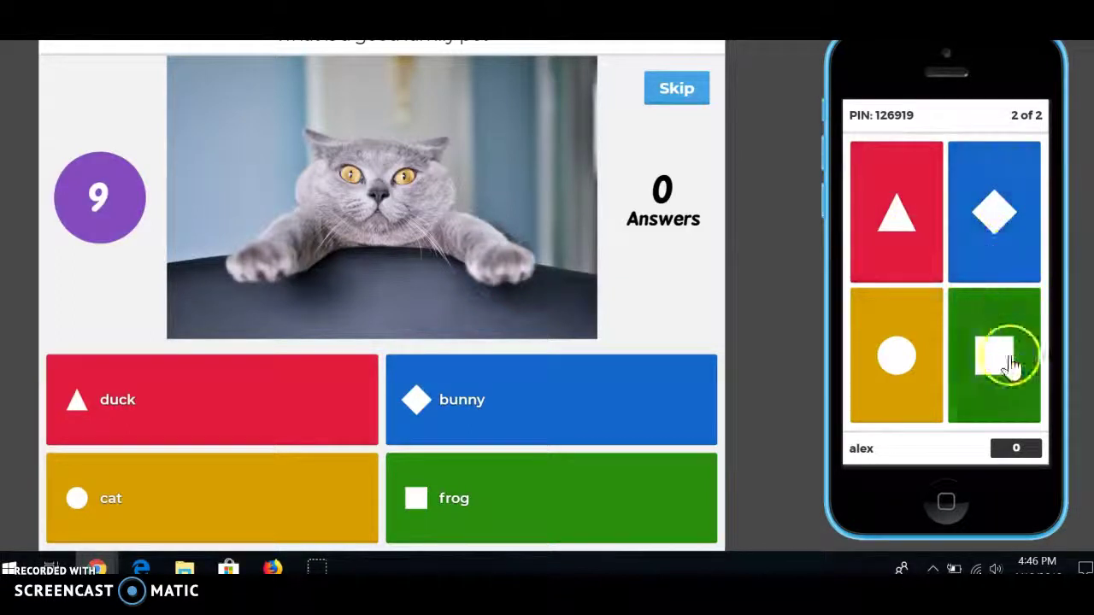
Answer the family pet question with "cat" on the simulated phone and continue past the podium to the game results
{"action": "left_click", "coordinate": [919, 363]}
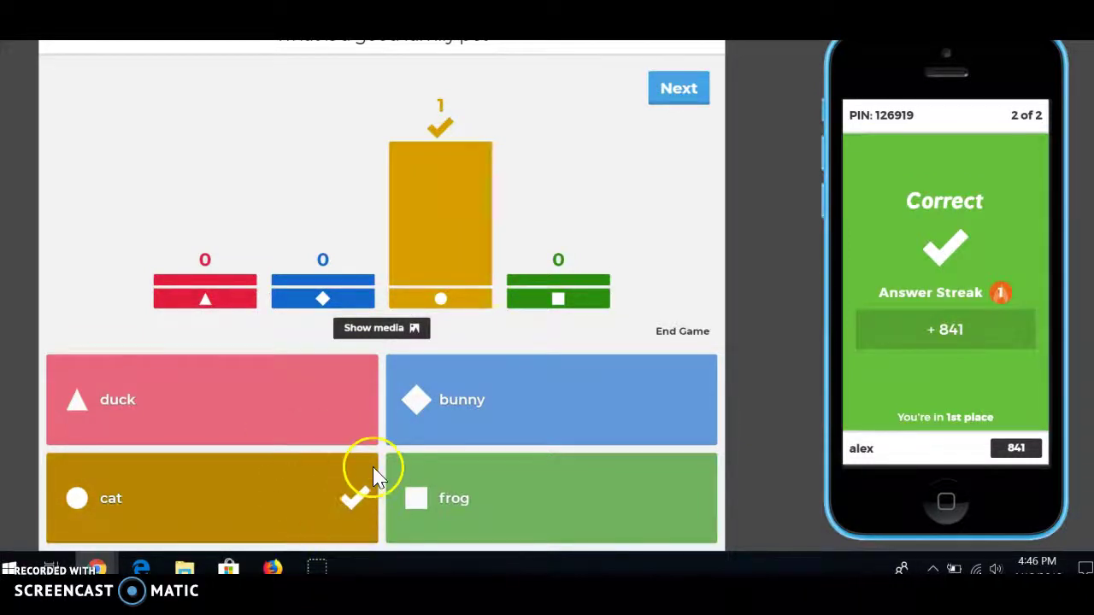
{"action": "left_click", "coordinate": [694, 93]}
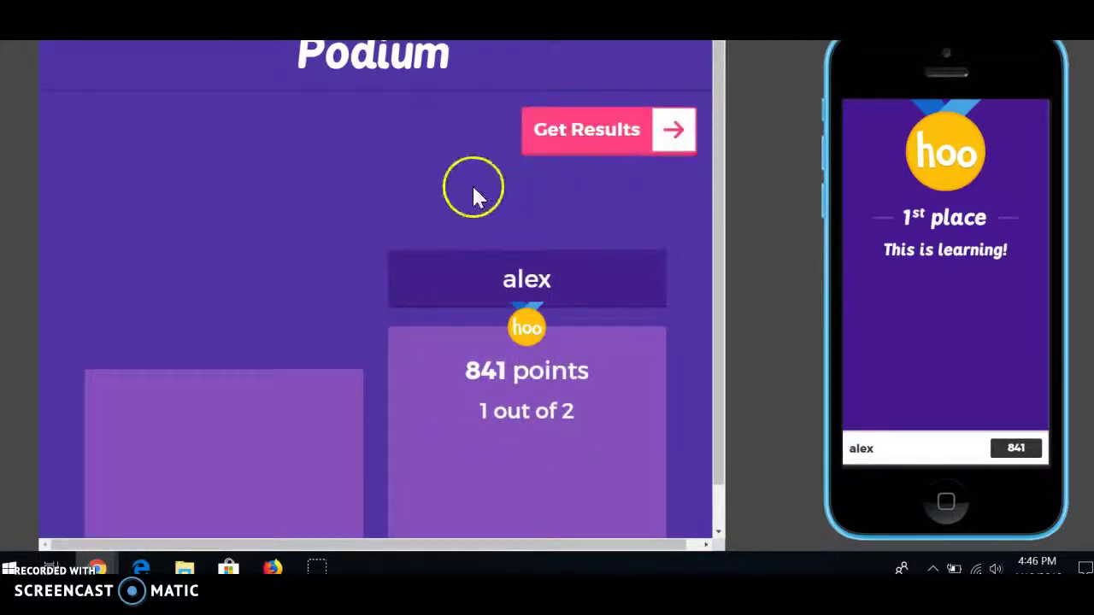
{"action": "left_click", "coordinate": [606, 139]}
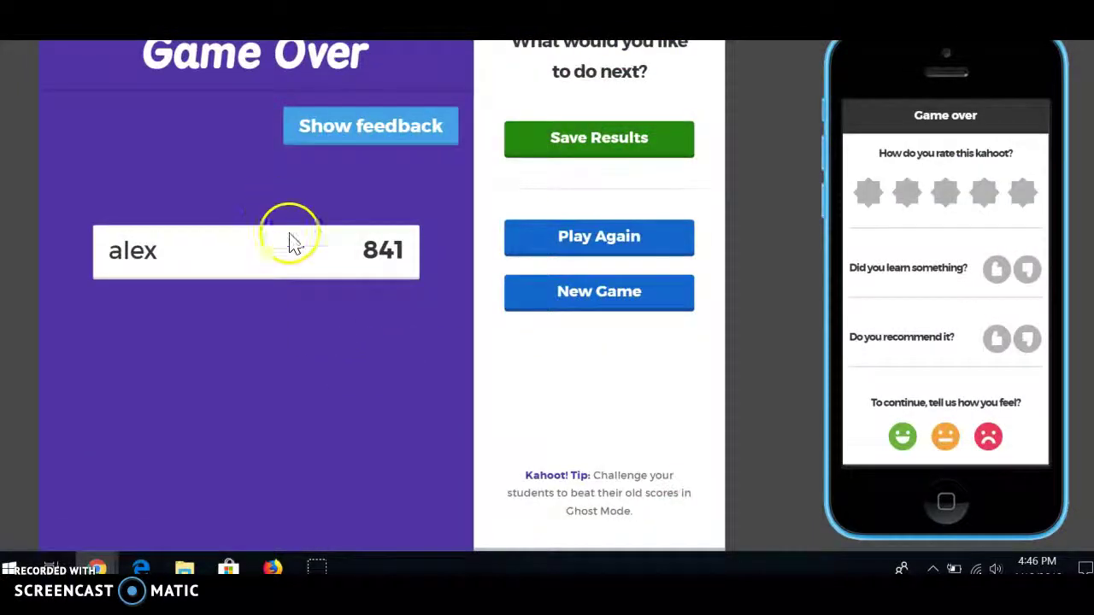